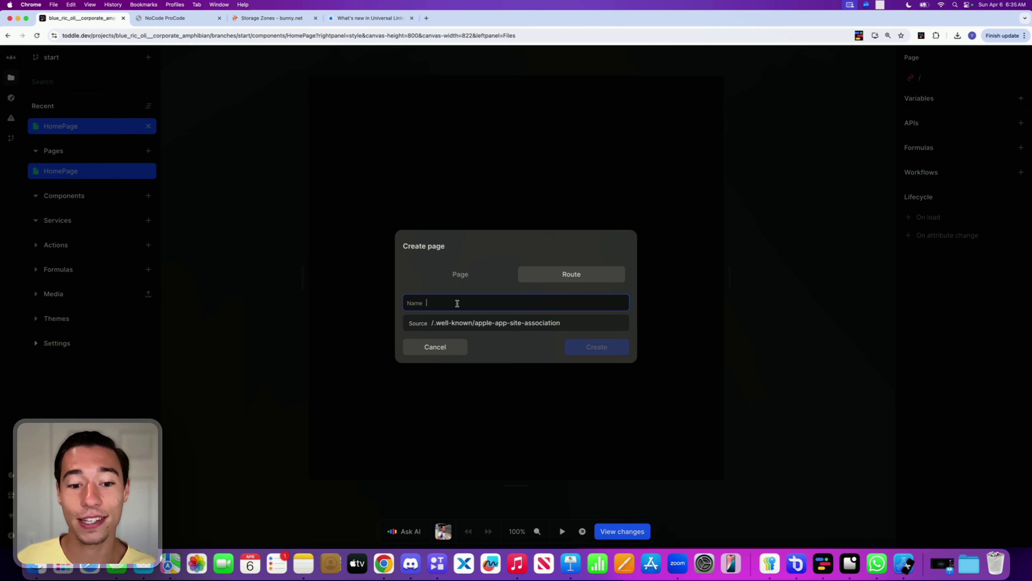
Copy the route's source path and name the new route "App Links - Apple".
{"action": "triple_click", "coordinate": [438, 323]}
{"action": "key", "text": "super+c"}
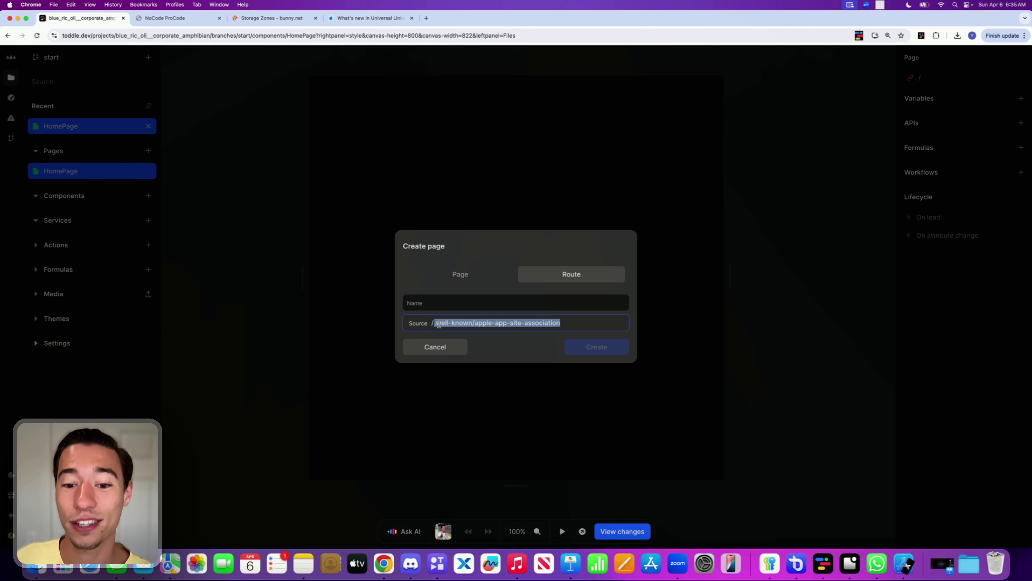
{"action": "left_click", "coordinate": [435, 302]}
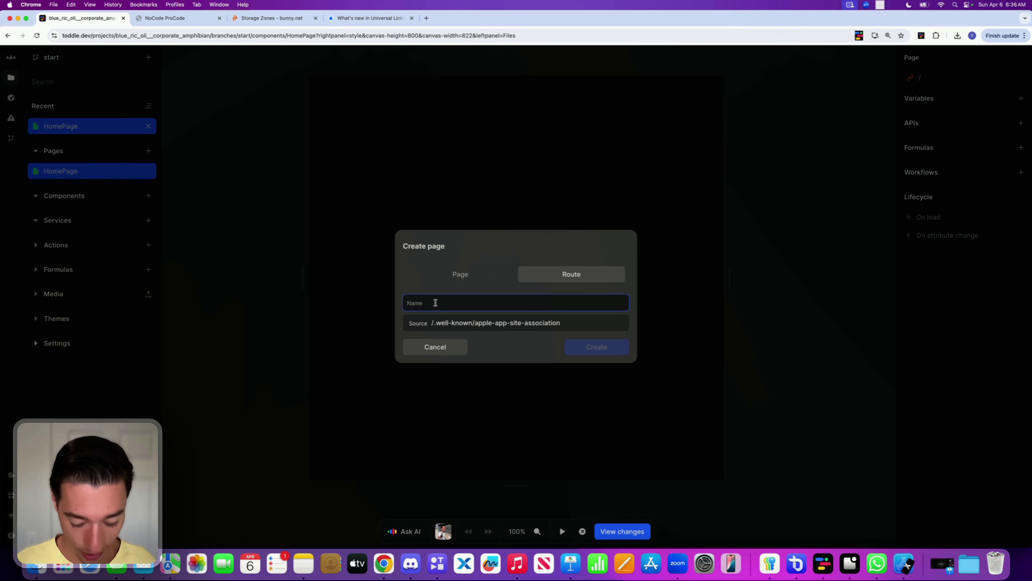
{"action": "key", "text": "Caps_Lock"}
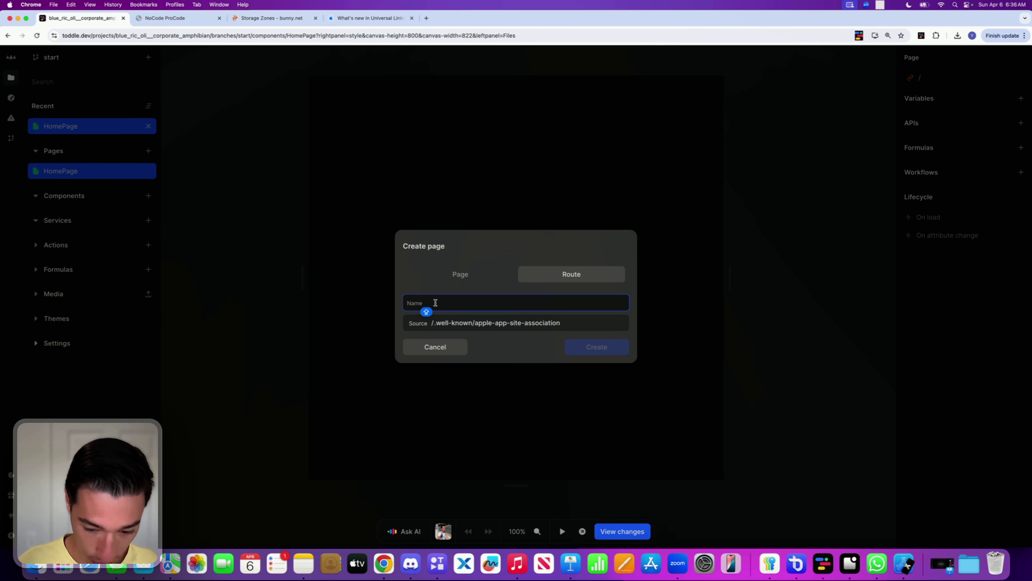
{"action": "type", "text": "App Link"}
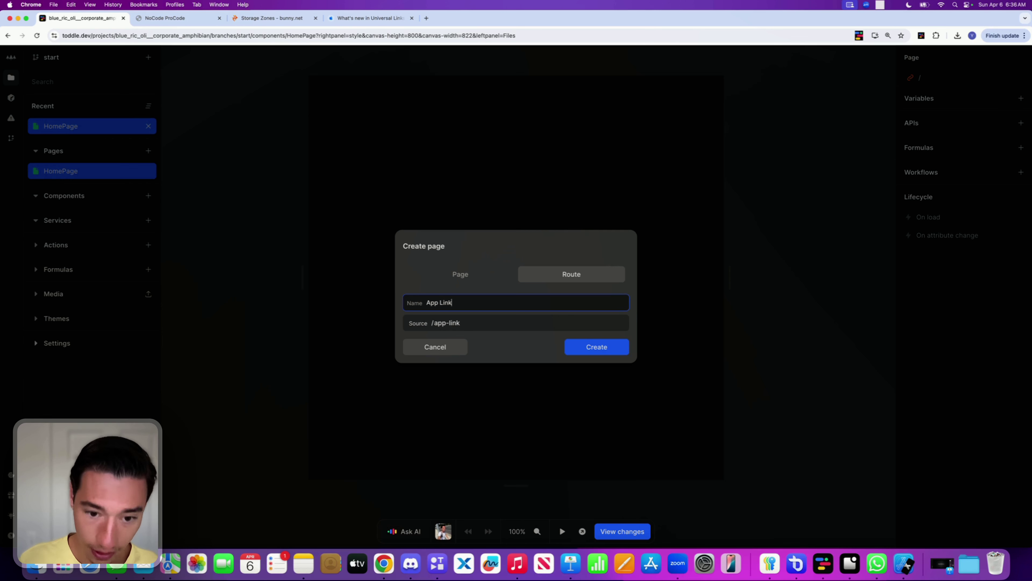
{"action": "type", "text": "s - Apple"}
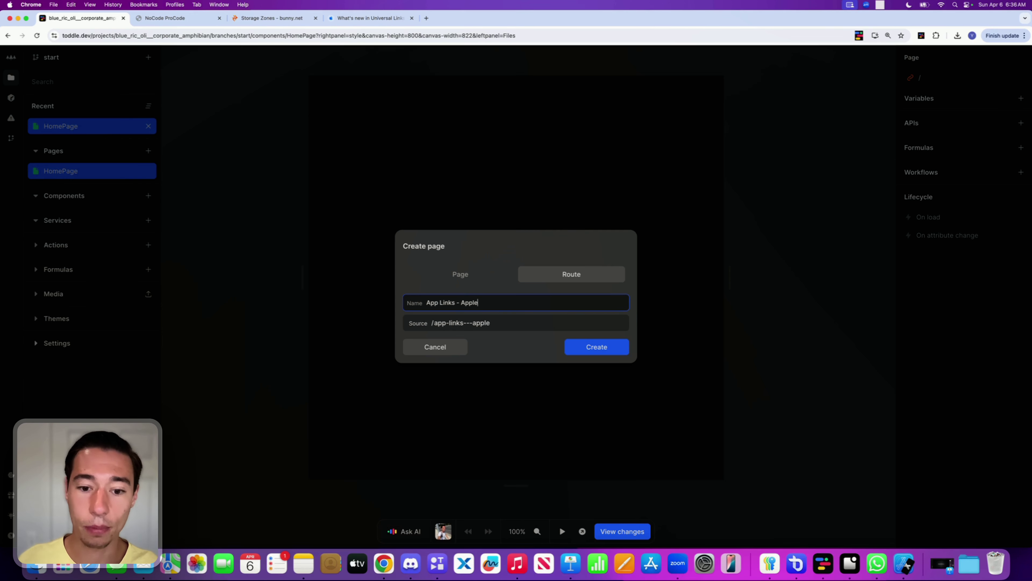
{"action": "left_click", "coordinate": [504, 360]}
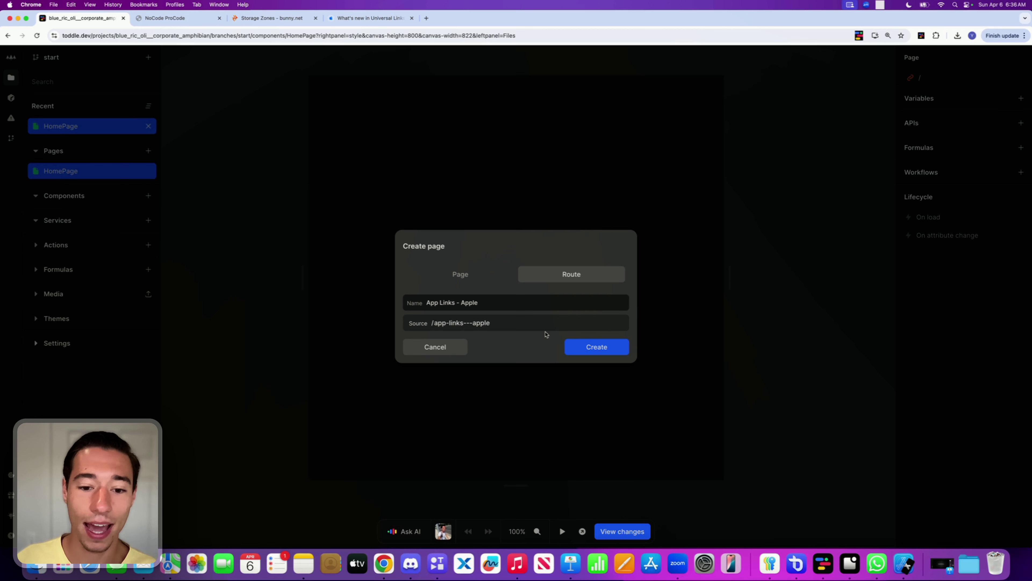
Set the route's source to /.well-known/apple-app-site-association and create the route.
{"action": "left_click", "coordinate": [495, 324]}
{"action": "key", "text": "super+v"}
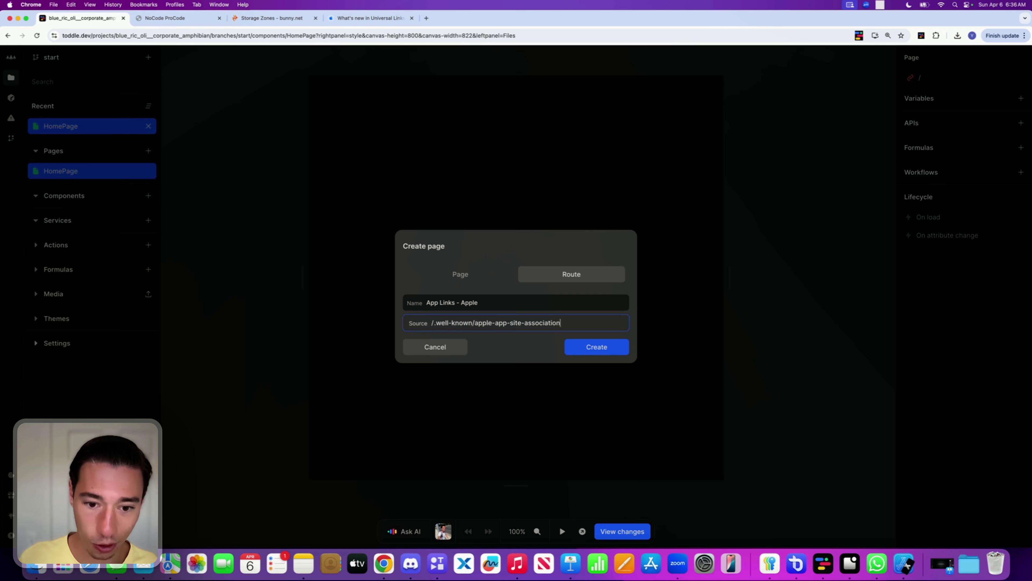
{"action": "left_click", "coordinate": [523, 354]}
{"action": "left_click", "coordinate": [541, 323]}
{"action": "left_click", "coordinate": [517, 345]}
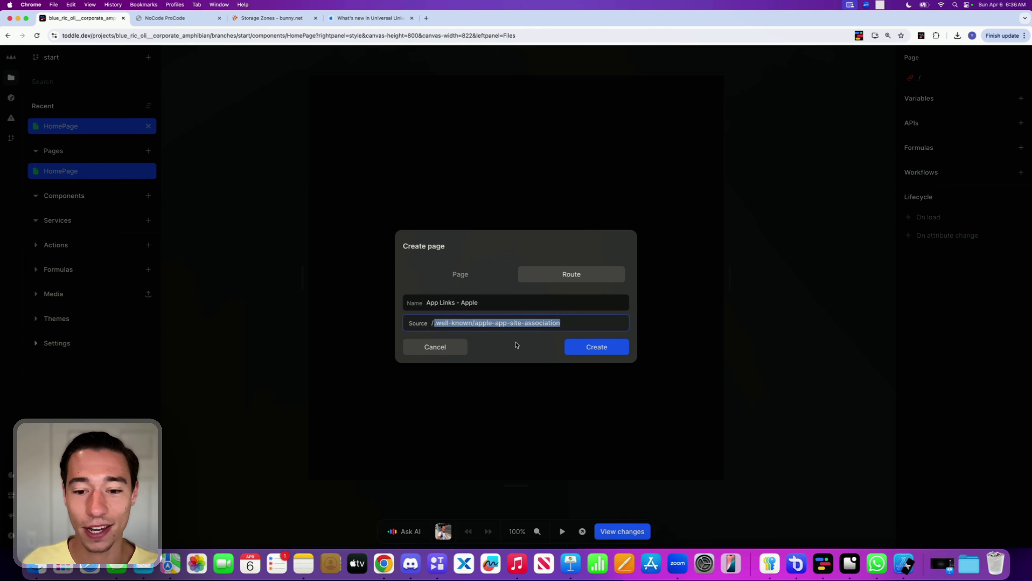
{"action": "left_click", "coordinate": [597, 347]}
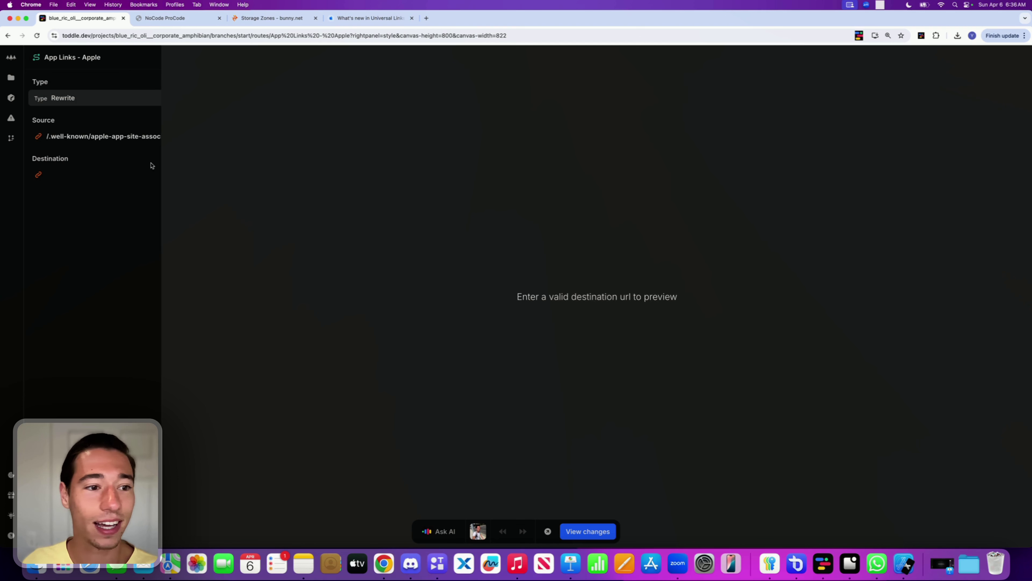
Widen the route settings area and open the route's destination Url for editing.
{"action": "left_click_drag", "start_coordinate": [161, 163], "coordinate": [270, 163]}
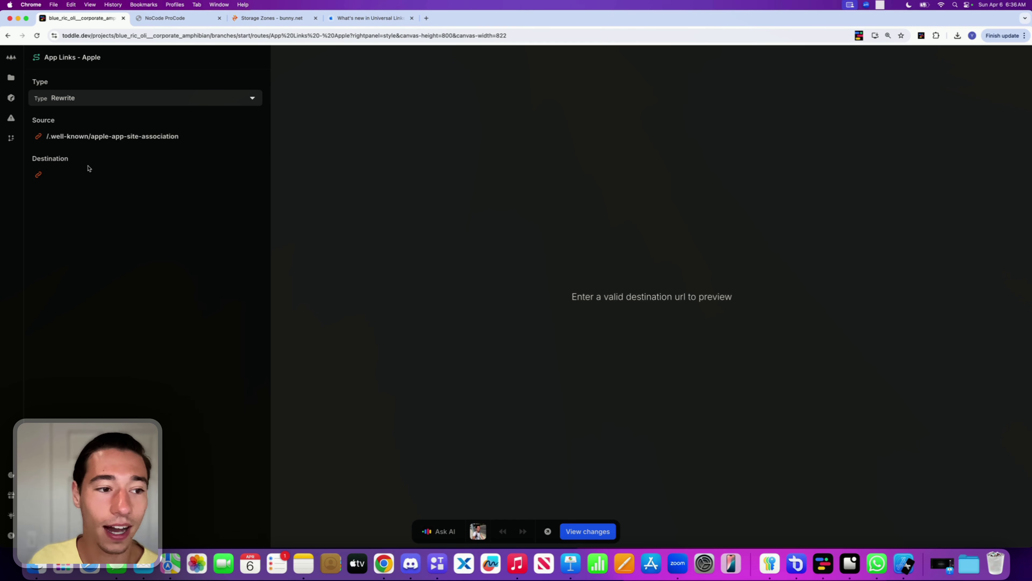
{"action": "left_click", "coordinate": [77, 178]}
{"action": "left_click", "coordinate": [329, 97]}
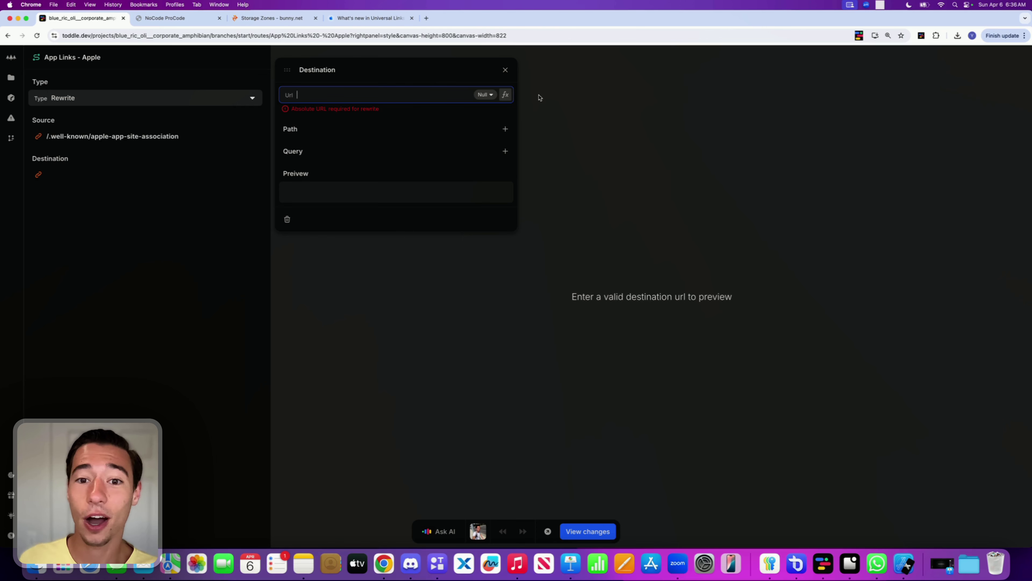
Switch to bunny.net and upload the apple-app-site-association file from the Desktop to the despia-light storage zone.
{"action": "left_click", "coordinate": [264, 19]}
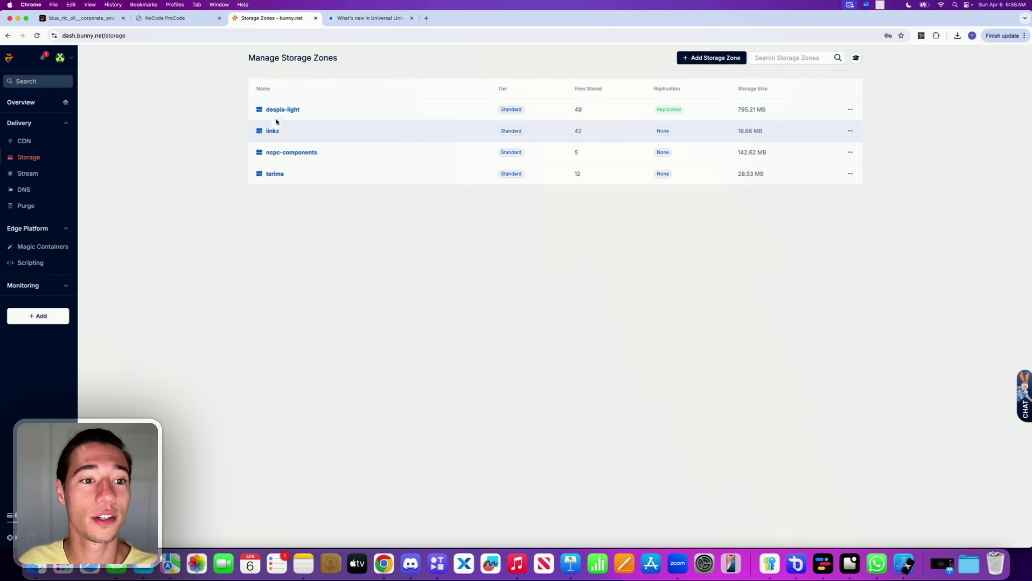
{"action": "left_click", "coordinate": [282, 110]}
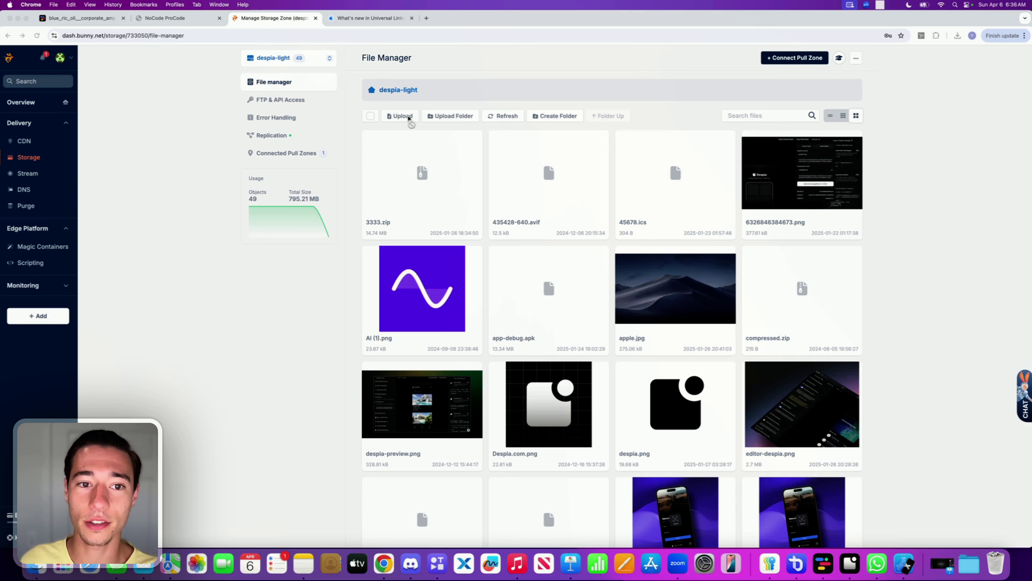
{"action": "left_click", "coordinate": [402, 116]}
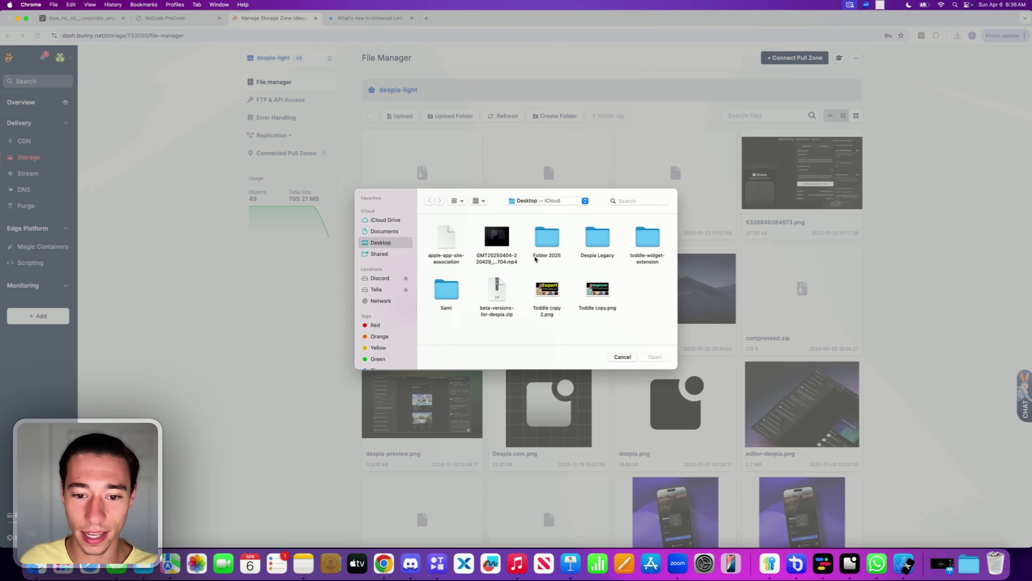
{"action": "left_click", "coordinate": [451, 244]}
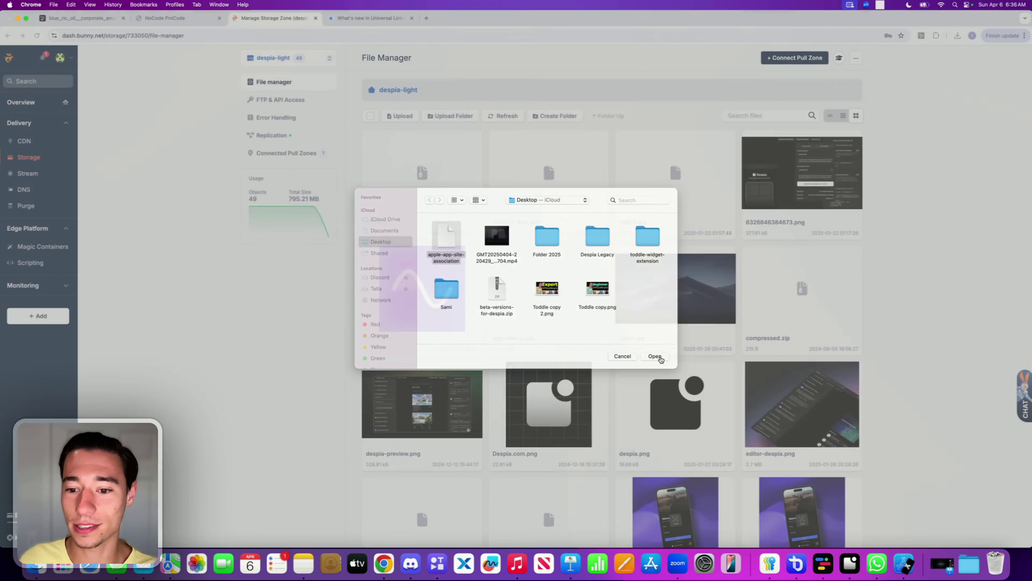
{"action": "left_click", "coordinate": [655, 357]}
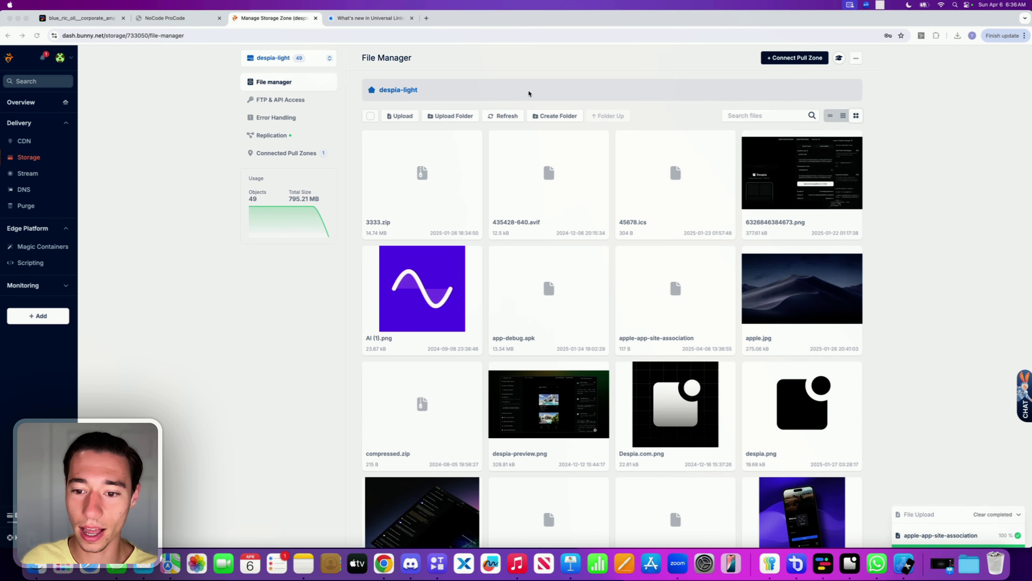
Copy the URL of the uploaded apple-app-site-association file and test it in a new browser tab.
{"action": "left_click", "coordinate": [729, 253]}
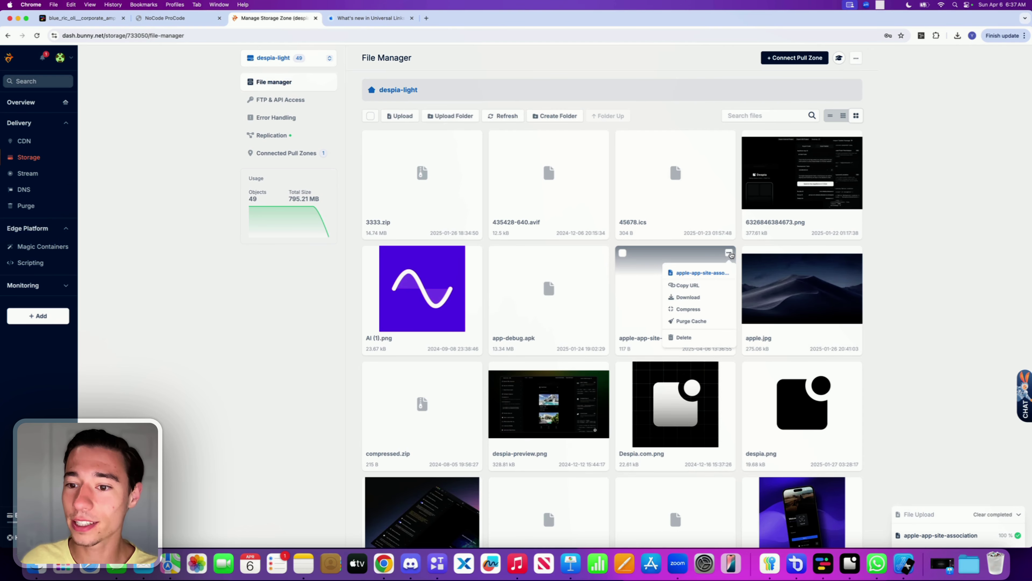
{"action": "left_click", "coordinate": [700, 286]}
{"action": "left_click", "coordinate": [427, 18]}
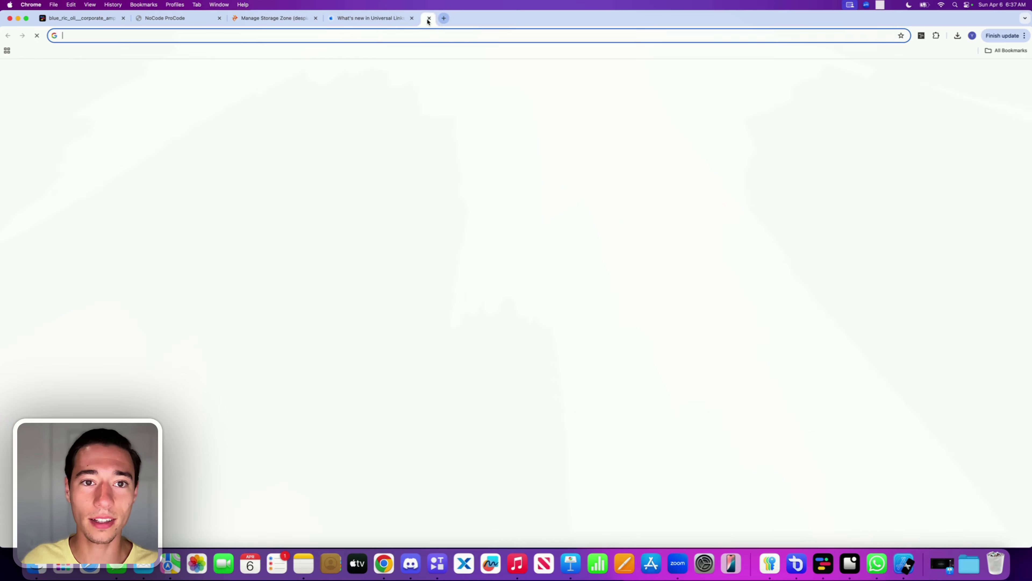
{"action": "key", "text": "super+v"}
{"action": "key", "text": "Return"}
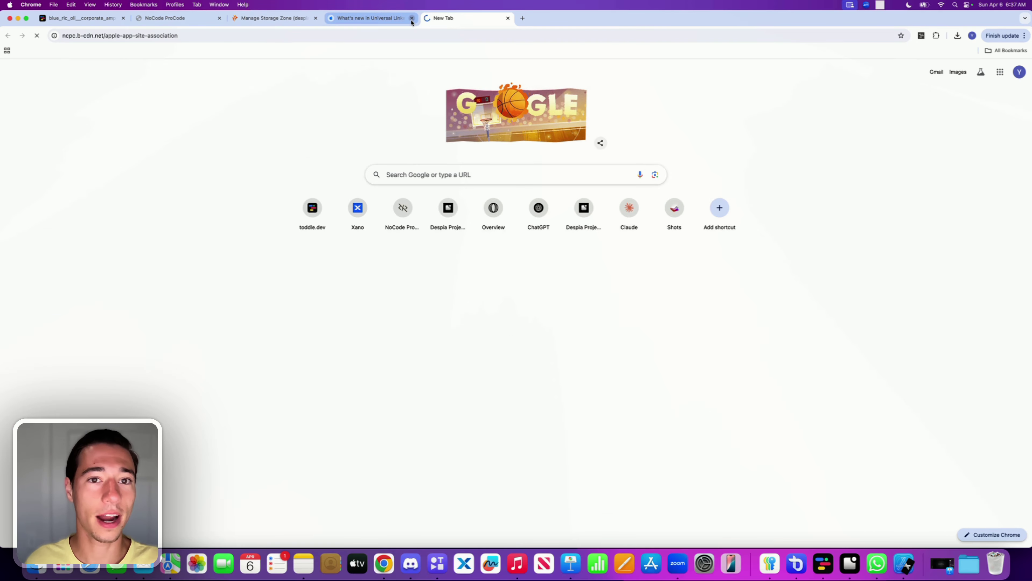
{"action": "left_click", "coordinate": [508, 18]}
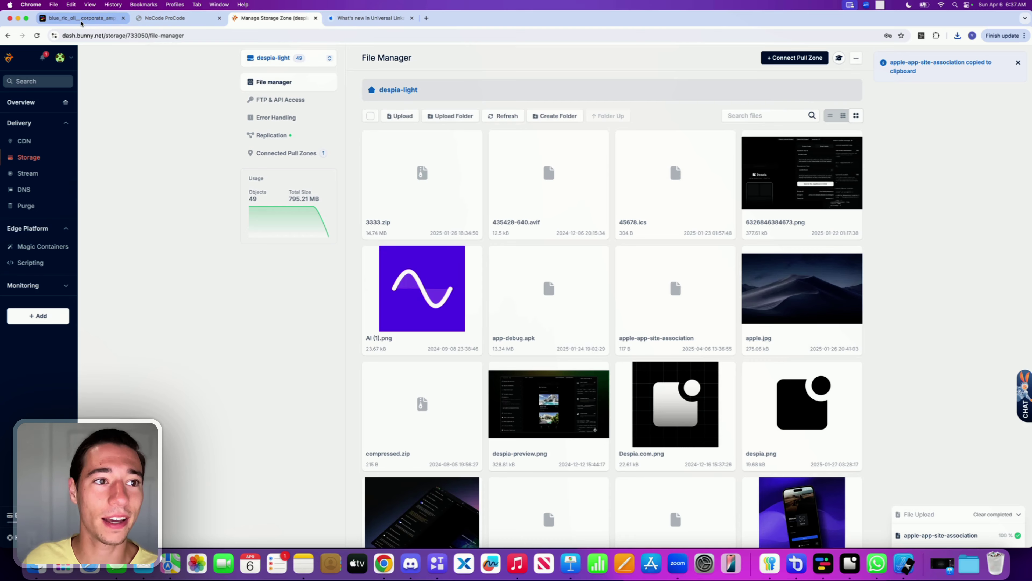
{"action": "left_click", "coordinate": [80, 19]}
{"action": "left_click", "coordinate": [306, 95]}
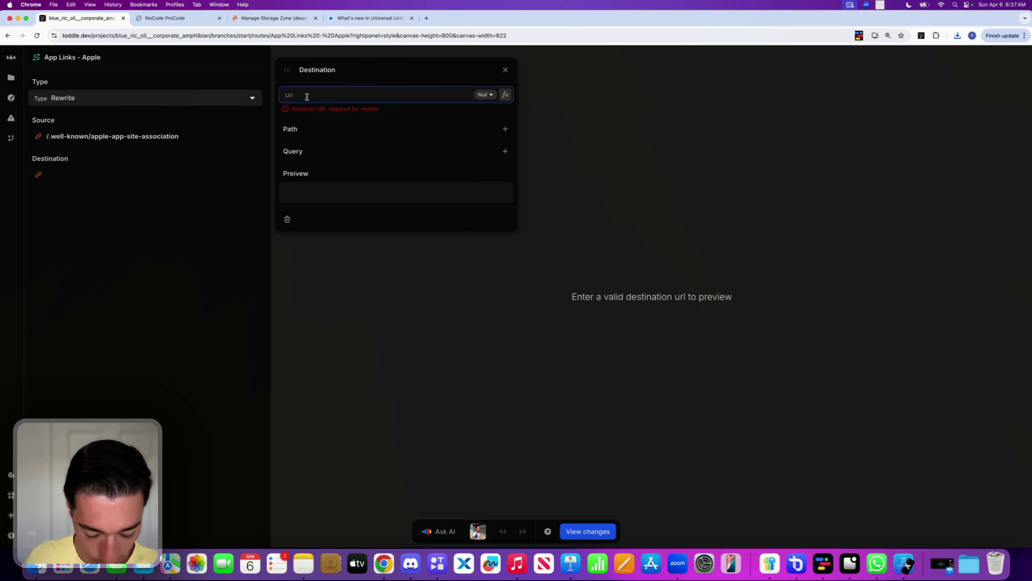
{"action": "key", "text": "super+v"}
{"action": "key", "text": "alt+BackSpace"}
{"action": "key", "text": "alt+BackSpace"}
{"action": "key", "text": "alt+BackSpace"}
{"action": "key", "text": "alt+BackSpace"}
{"action": "key", "text": "alt+BackSpace"}
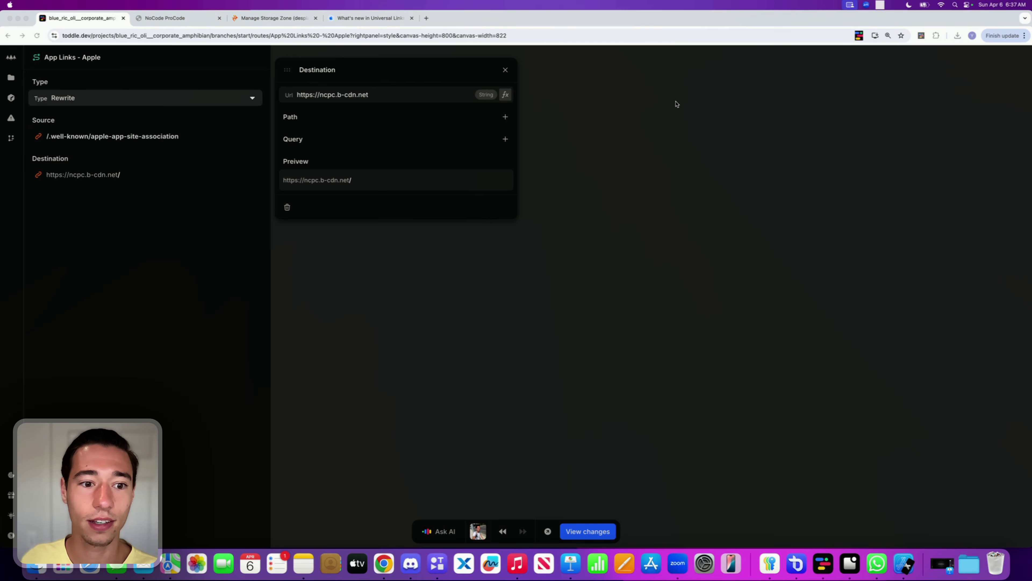
Paste the full file URL into the destination Url and copy its apple-app-site-association part.
{"action": "triple_click", "coordinate": [389, 100]}
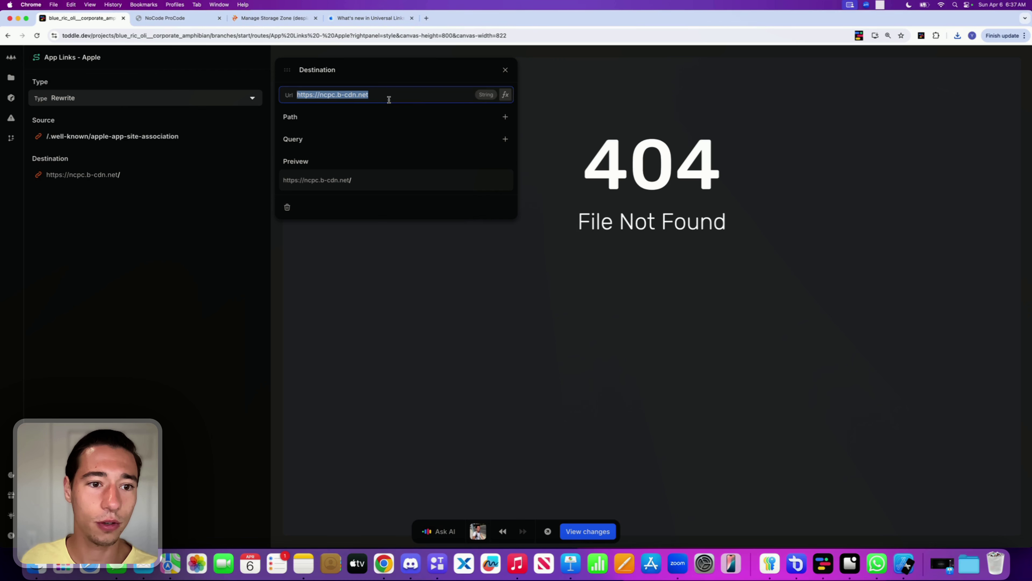
{"action": "key", "text": "super+v"}
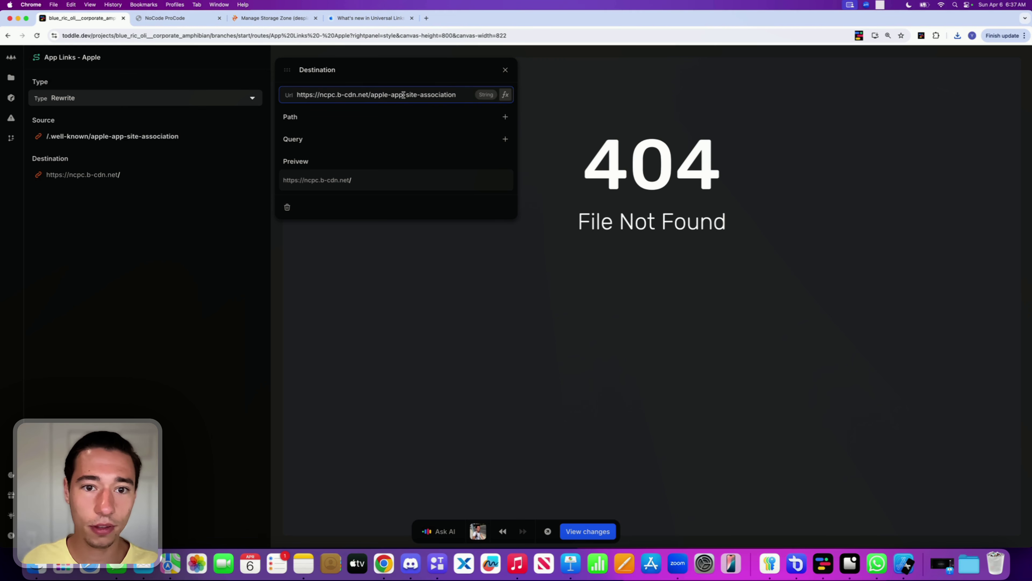
{"action": "left_click_drag", "start_coordinate": [371, 95], "coordinate": [461, 98]}
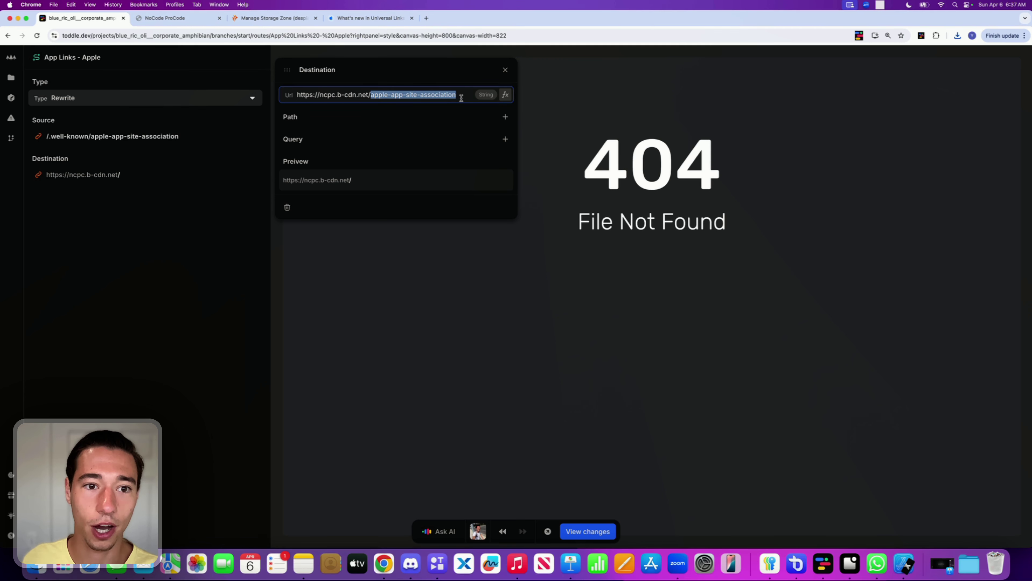
{"action": "left_click", "coordinate": [454, 91]}
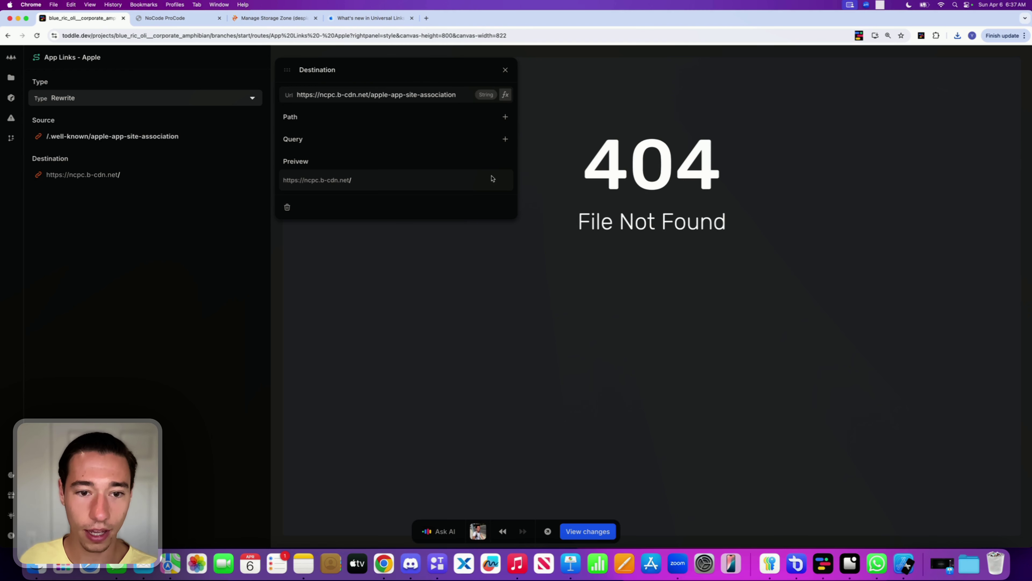
Reload the project and add apple-app-site-association as a path segment of the route's destination.
{"action": "left_click", "coordinate": [37, 36]}
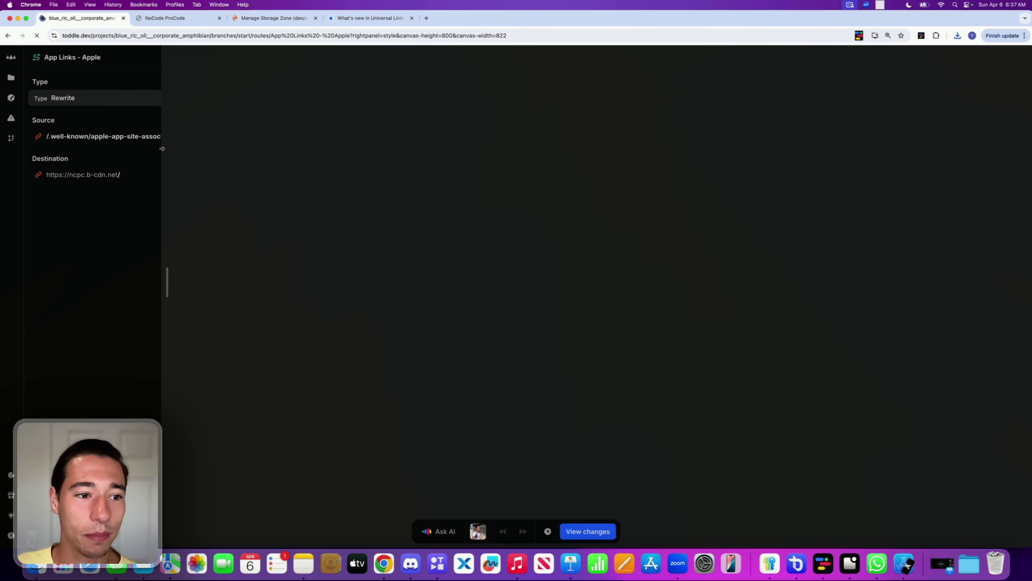
{"action": "left_click", "coordinate": [159, 137]}
{"action": "left_click", "coordinate": [97, 175]}
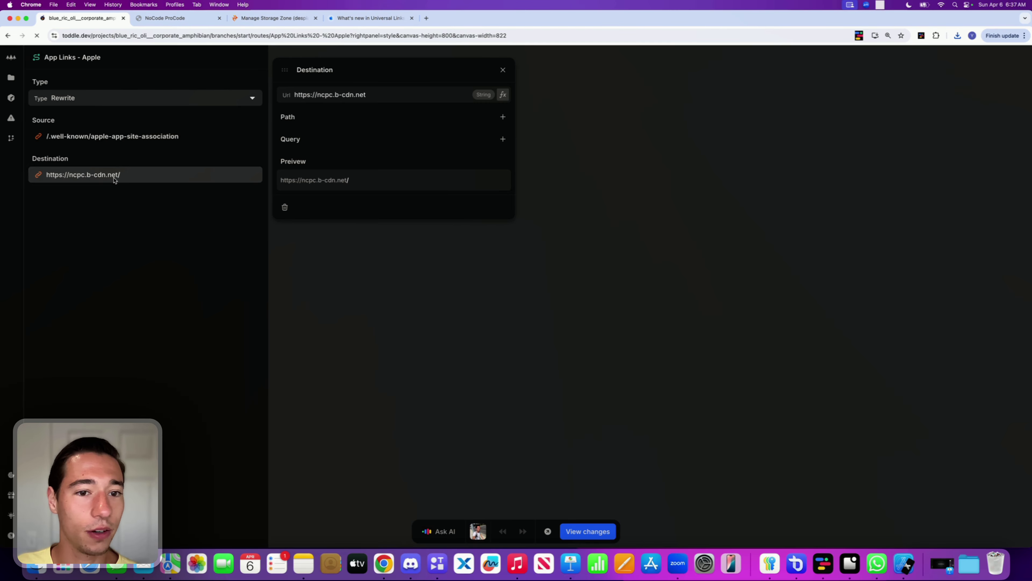
{"action": "left_click", "coordinate": [503, 116]}
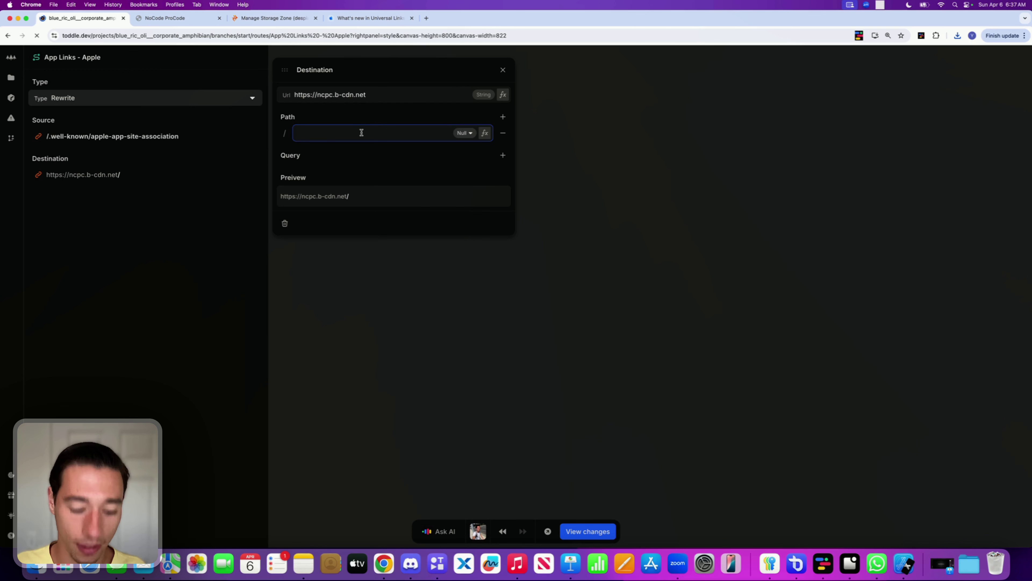
{"action": "key", "text": "super+v"}
{"action": "left_click", "coordinate": [376, 121]}
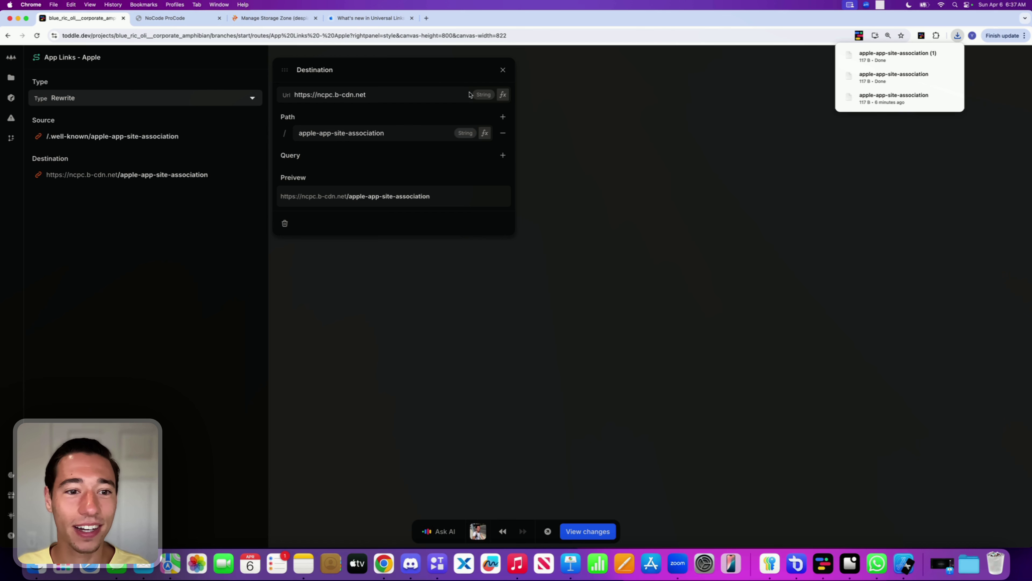
Review the route's destination Url and path segment, and compare them with its source path settings.
{"action": "left_click", "coordinate": [379, 94]}
{"action": "left_click", "coordinate": [380, 94]}
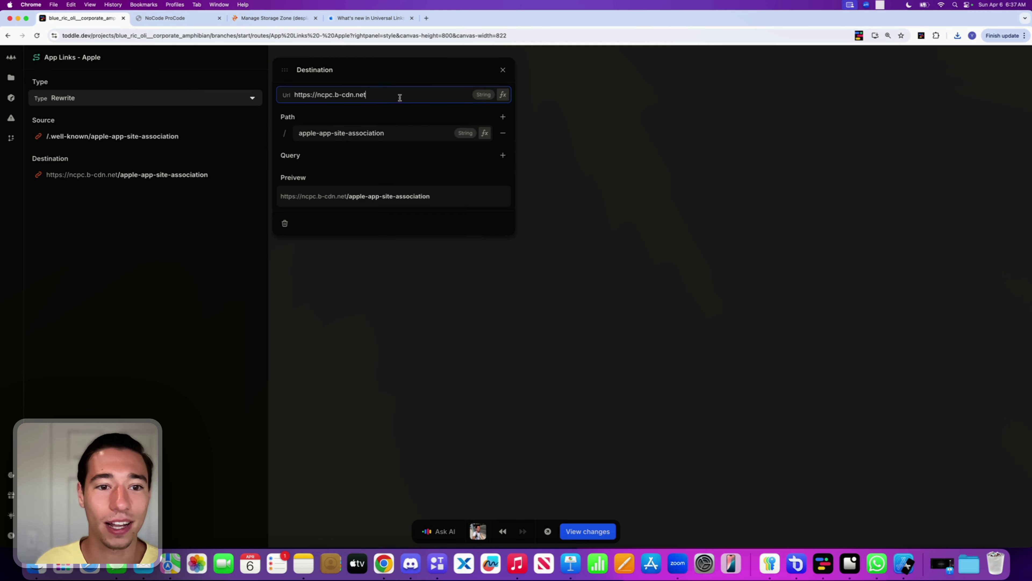
{"action": "left_click", "coordinate": [393, 134]}
{"action": "left_click", "coordinate": [389, 116]}
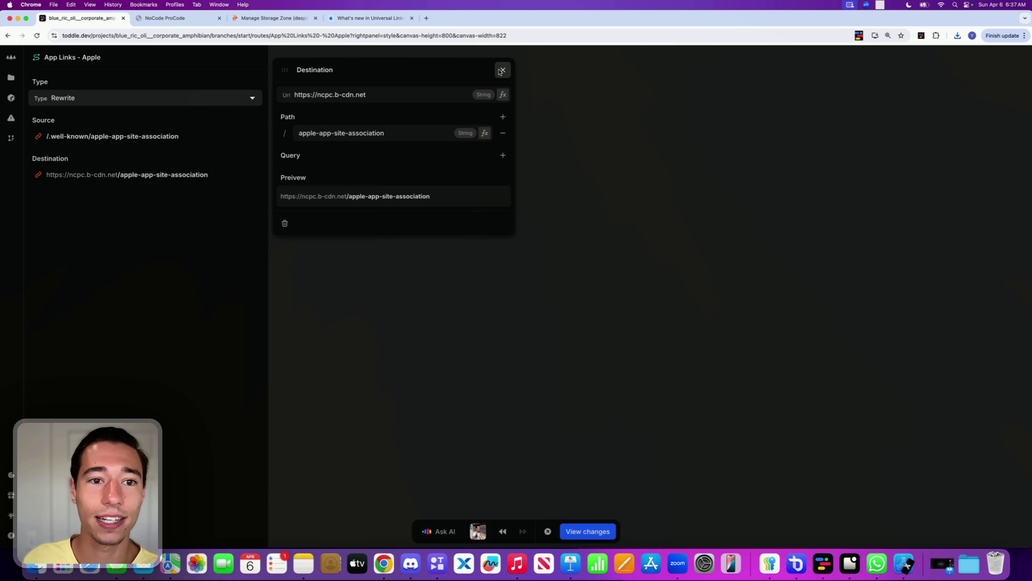
{"action": "left_click", "coordinate": [400, 128]}
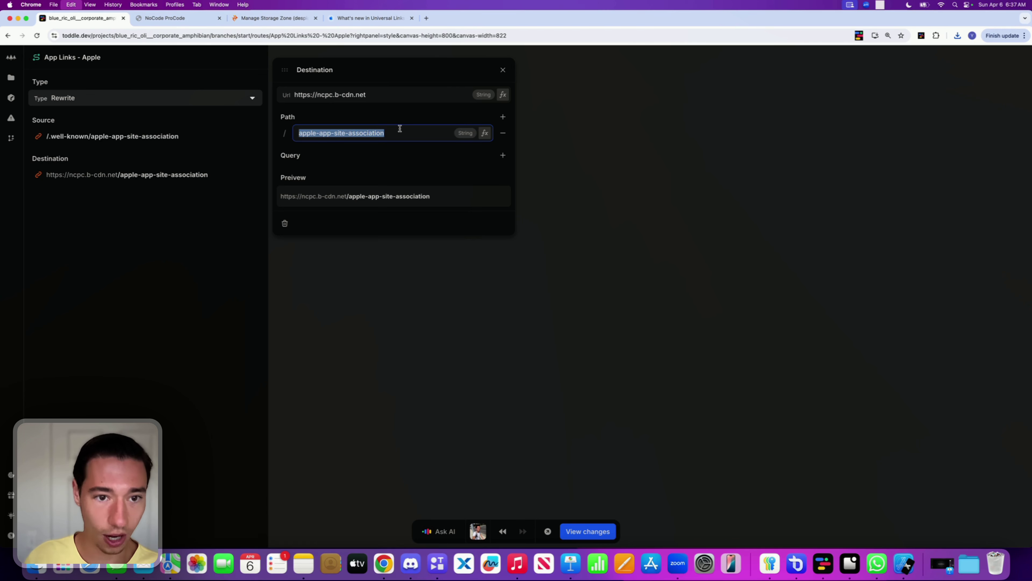
{"action": "left_click", "coordinate": [503, 69]}
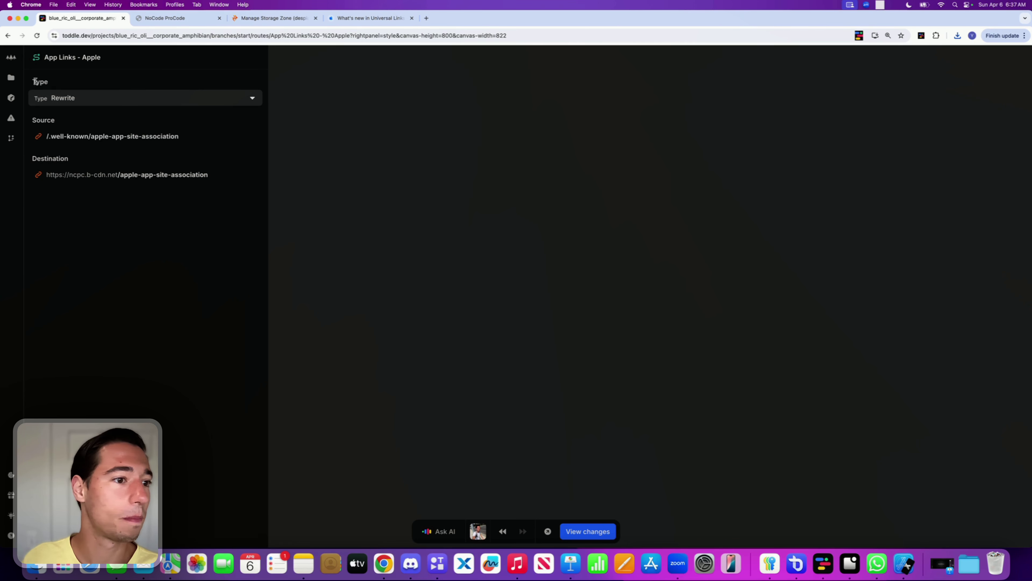
{"action": "left_click", "coordinate": [94, 136]}
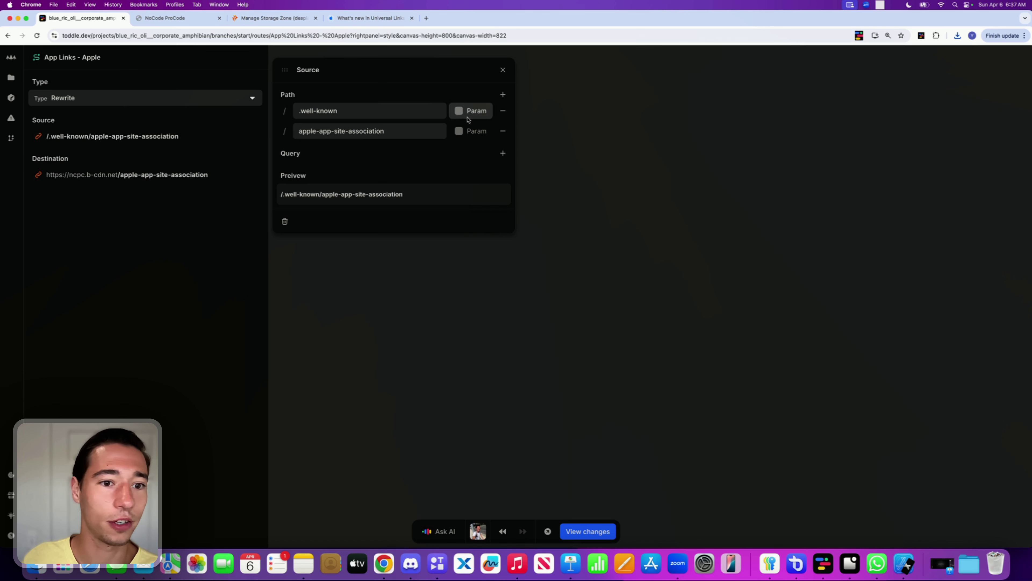
Find the App Links - Apple route in the project files and preview it to test the association file.
{"action": "left_click", "coordinate": [504, 70]}
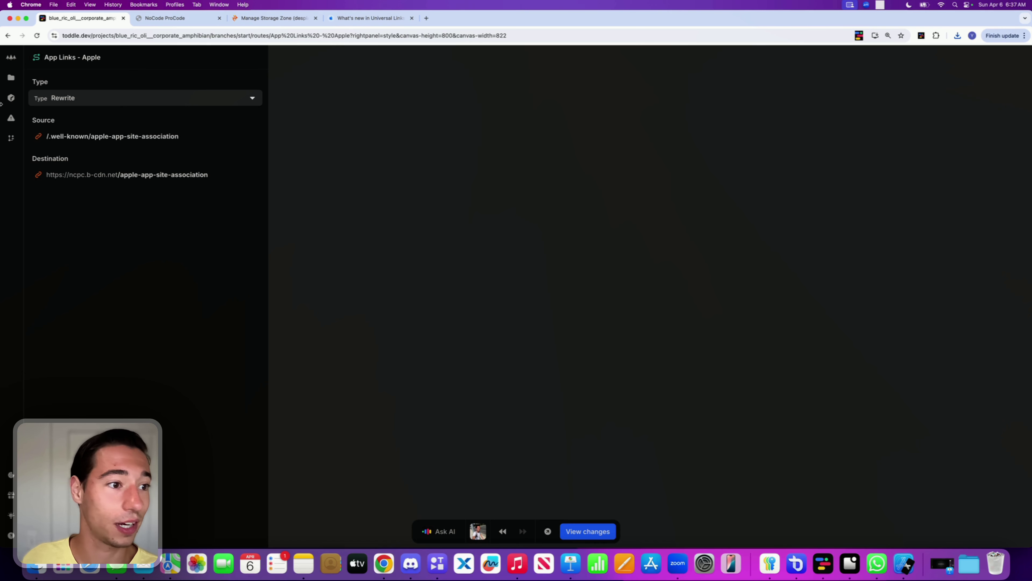
{"action": "left_click", "coordinate": [11, 77]}
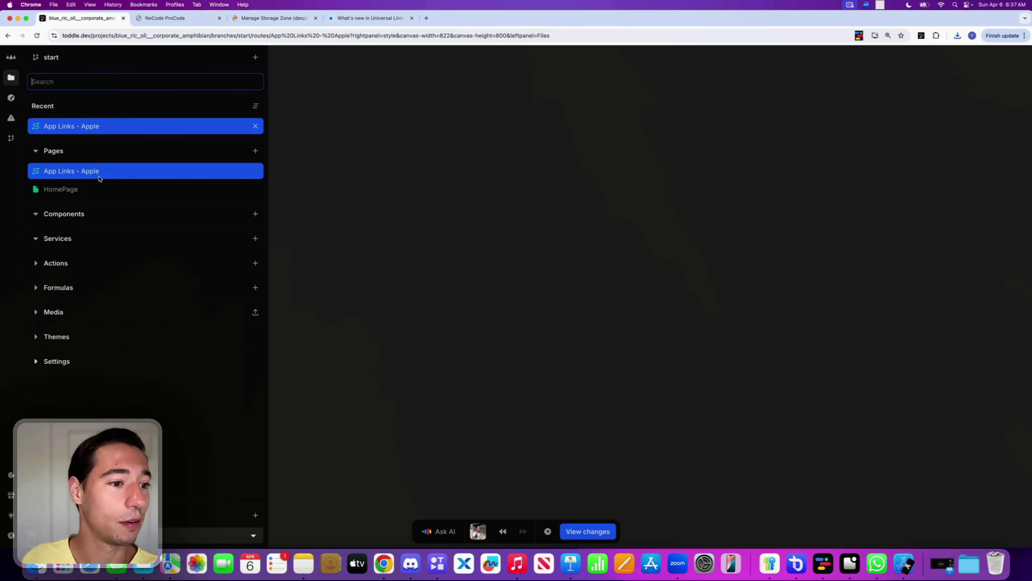
{"action": "right_click", "coordinate": [131, 170]}
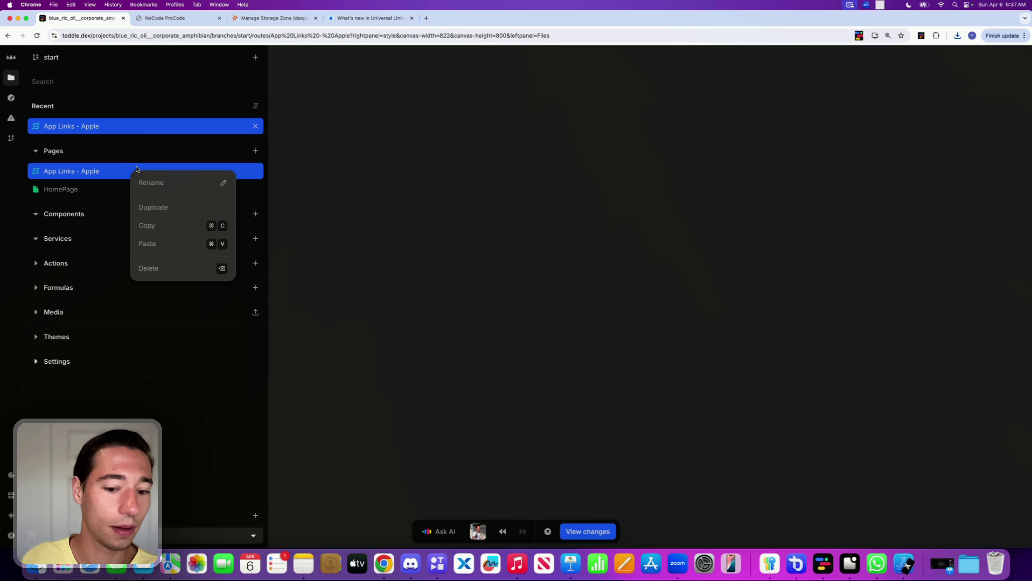
{"action": "left_click", "coordinate": [137, 165]}
{"action": "left_click", "coordinate": [548, 531]}
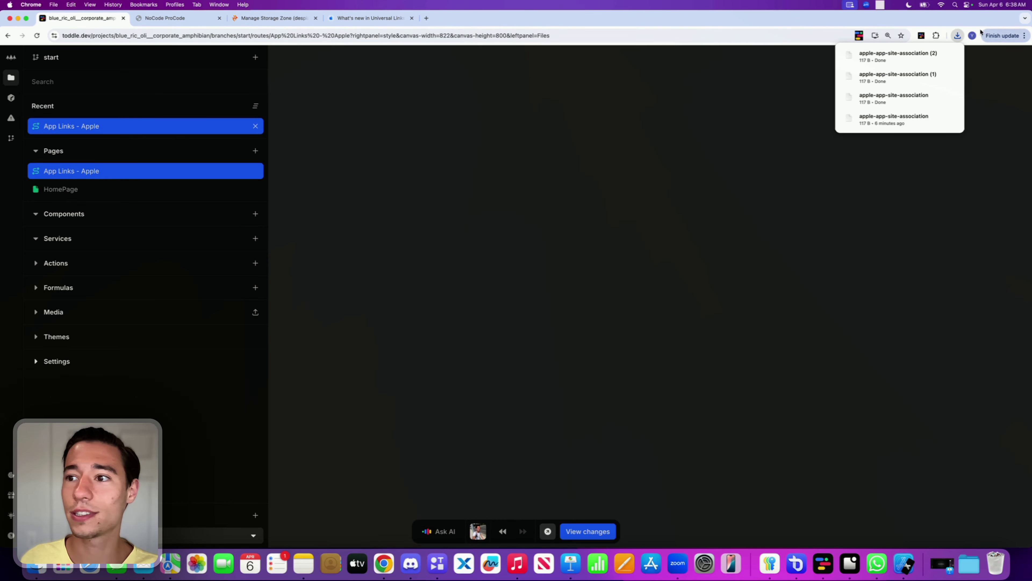
{"action": "left_click", "coordinate": [823, 206]}
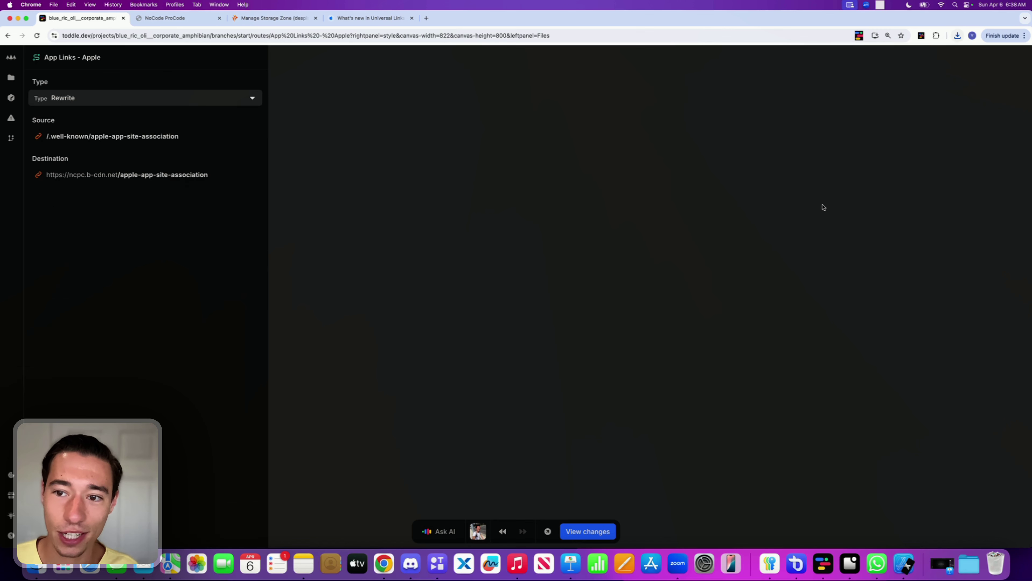
Check the .well-known segment of the route's source path, and preview the HomePage in a new tab.
{"action": "left_click", "coordinate": [150, 140]}
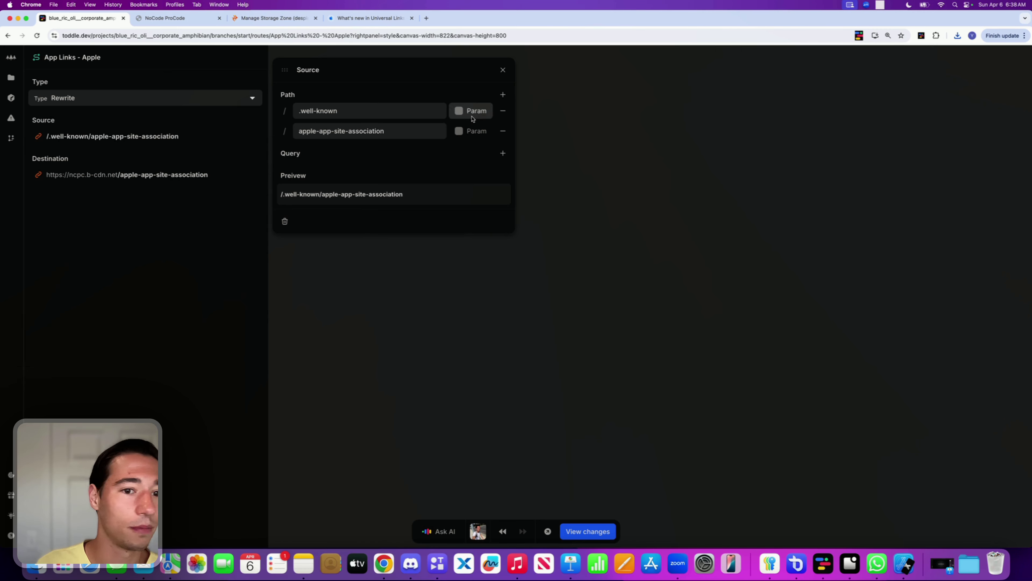
{"action": "triple_click", "coordinate": [363, 111]}
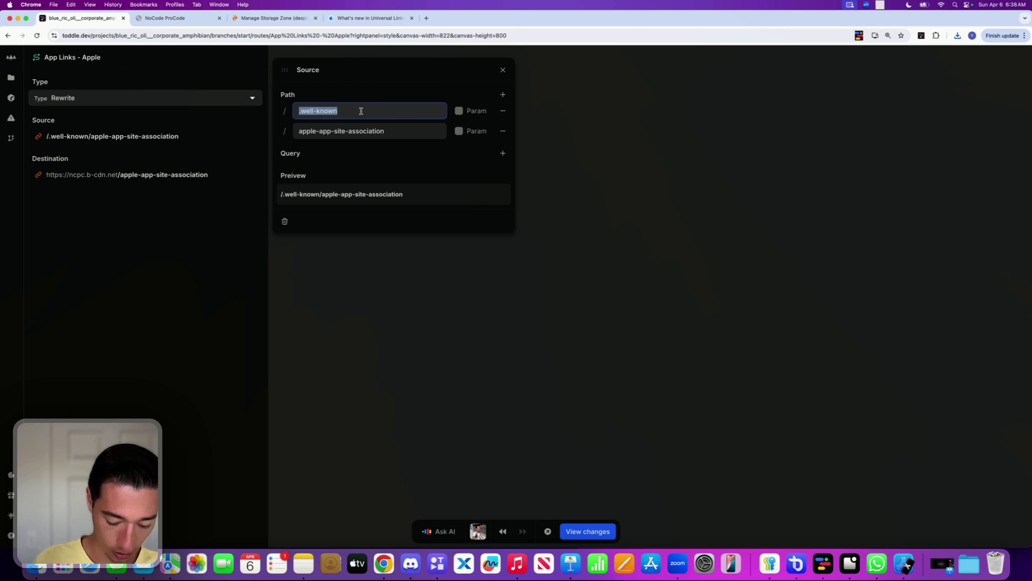
{"action": "left_click", "coordinate": [11, 78]}
{"action": "left_click", "coordinate": [69, 177]}
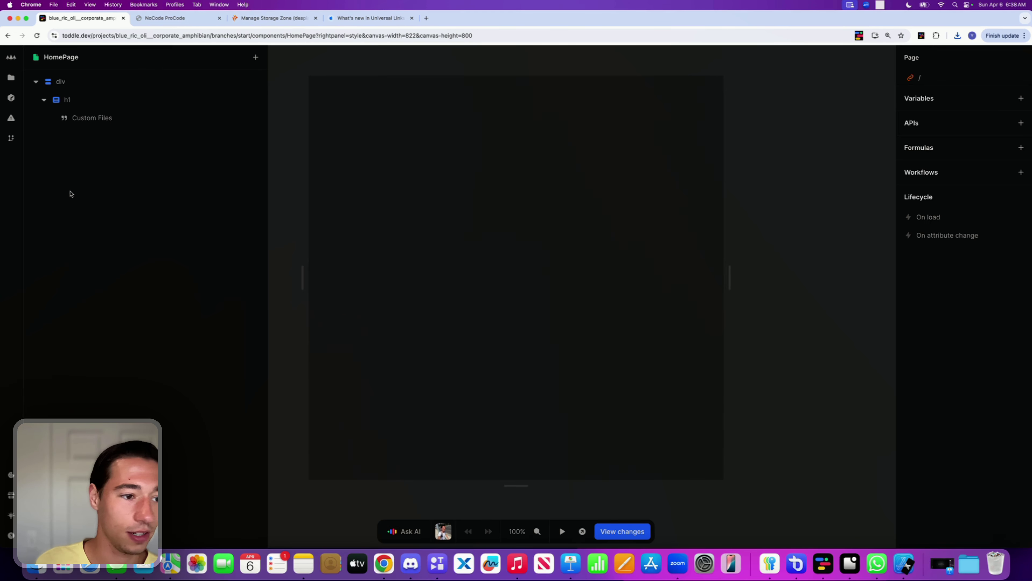
{"action": "left_click", "coordinate": [582, 528]}
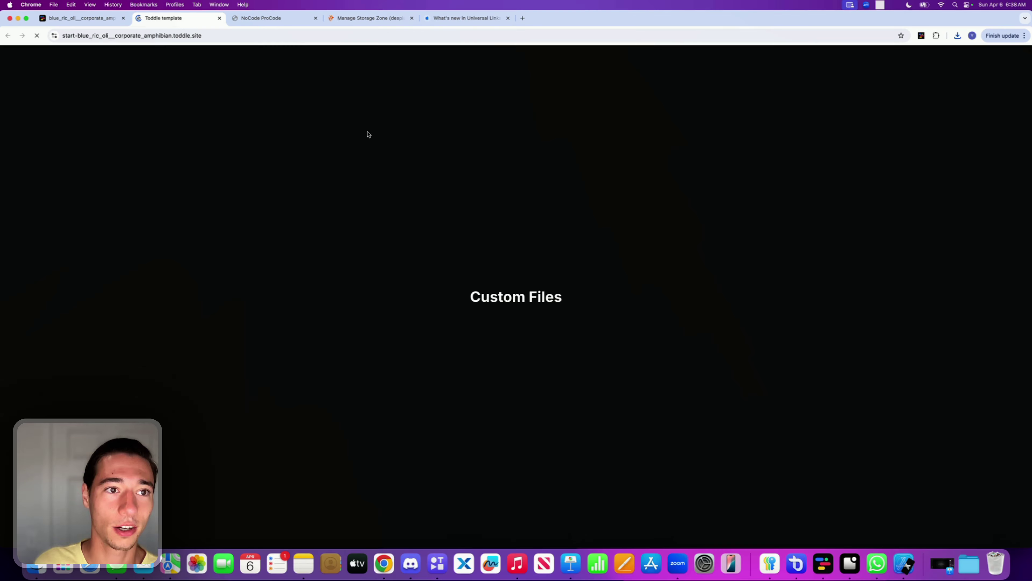
Try to load /.well-known/apple-site-association on the previewed toddle site.
{"action": "left_click", "coordinate": [205, 35]}
{"action": "key", "text": "Right"}
{"action": "type", "text": "/.well-known"}
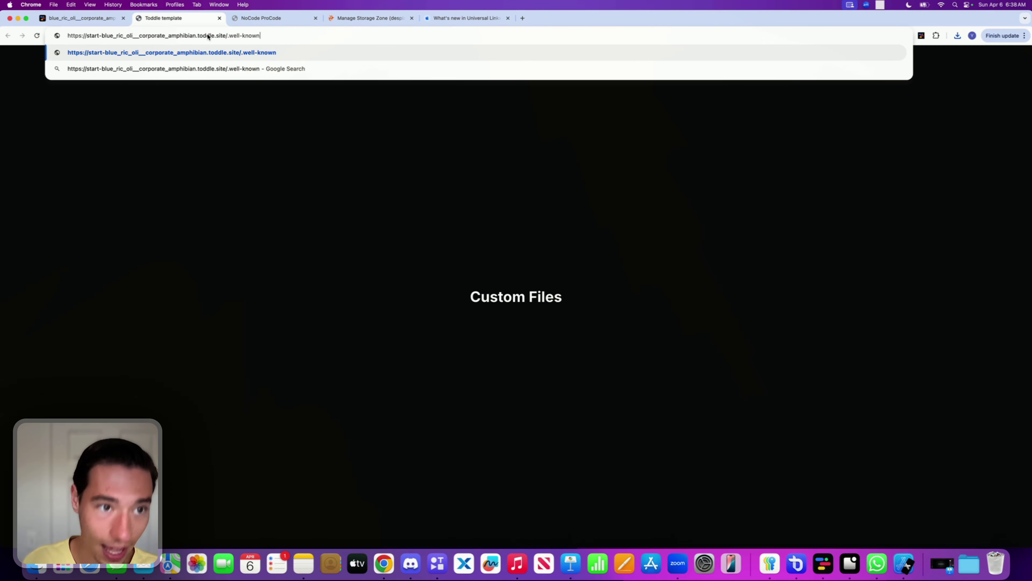
{"action": "type", "text": "/"}
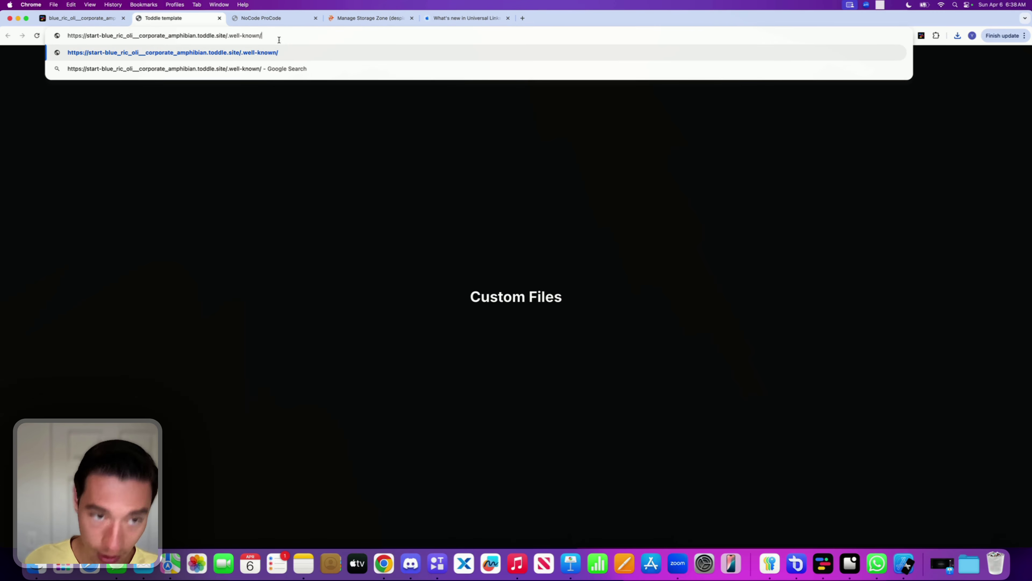
{"action": "type", "text": "apple"}
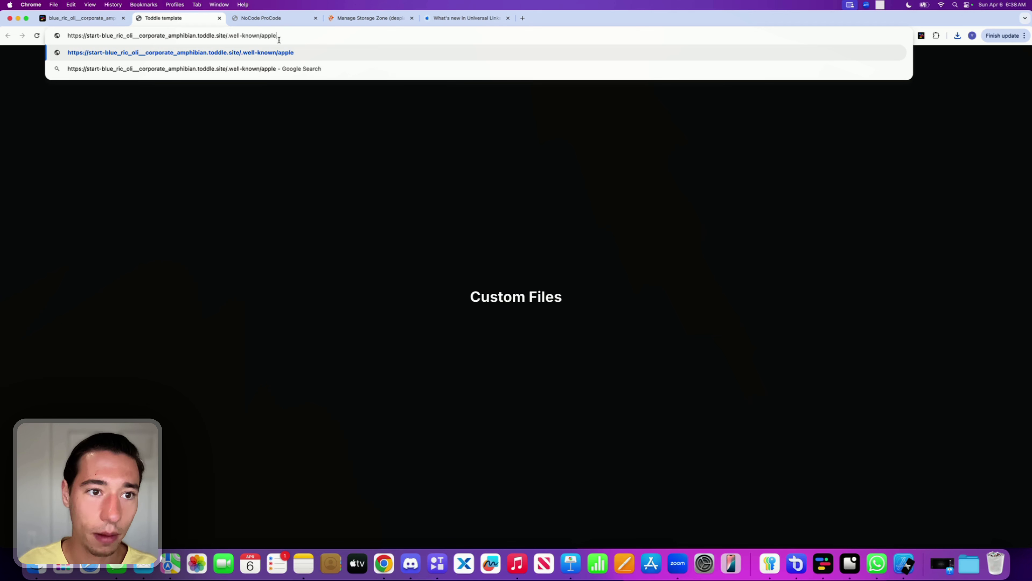
{"action": "type", "text": "-site-"}
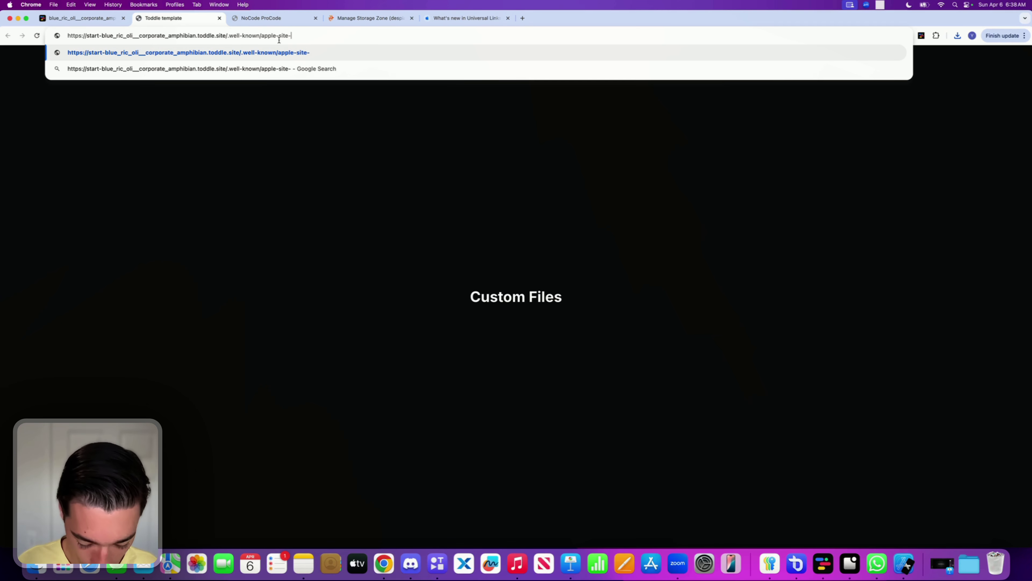
{"action": "type", "text": "association"}
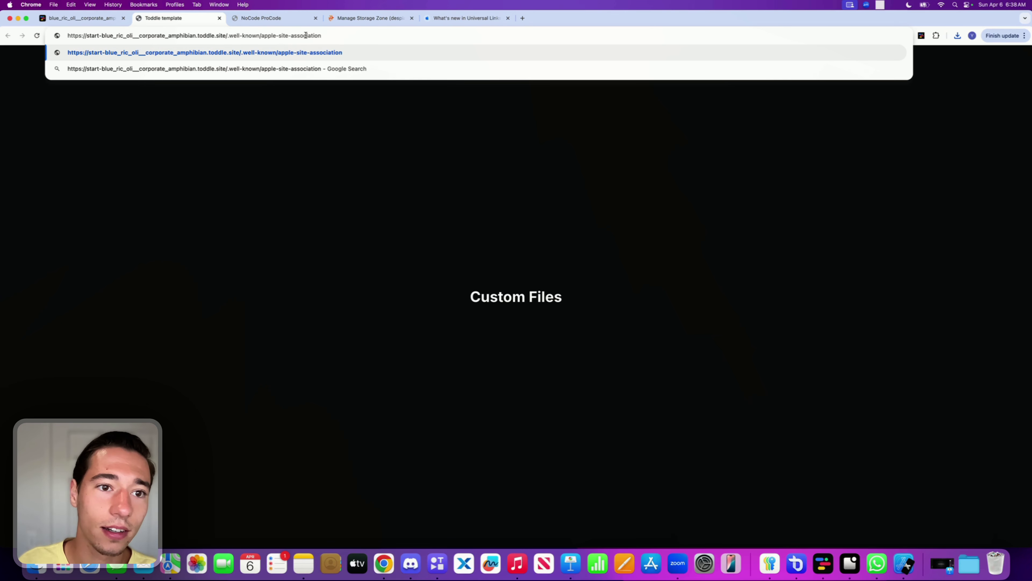
{"action": "key", "text": "super+a"}
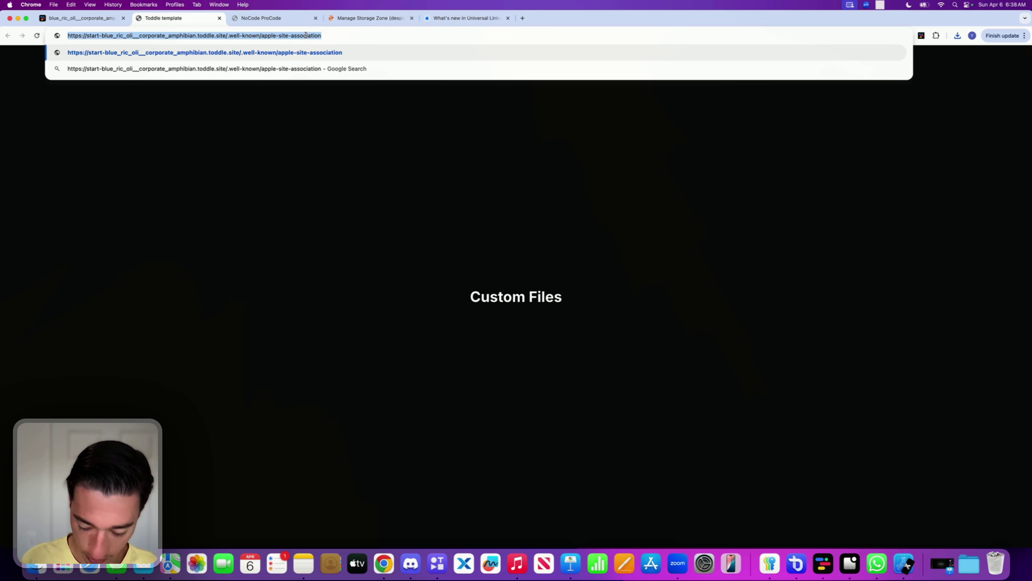
{"action": "key", "text": "Return"}
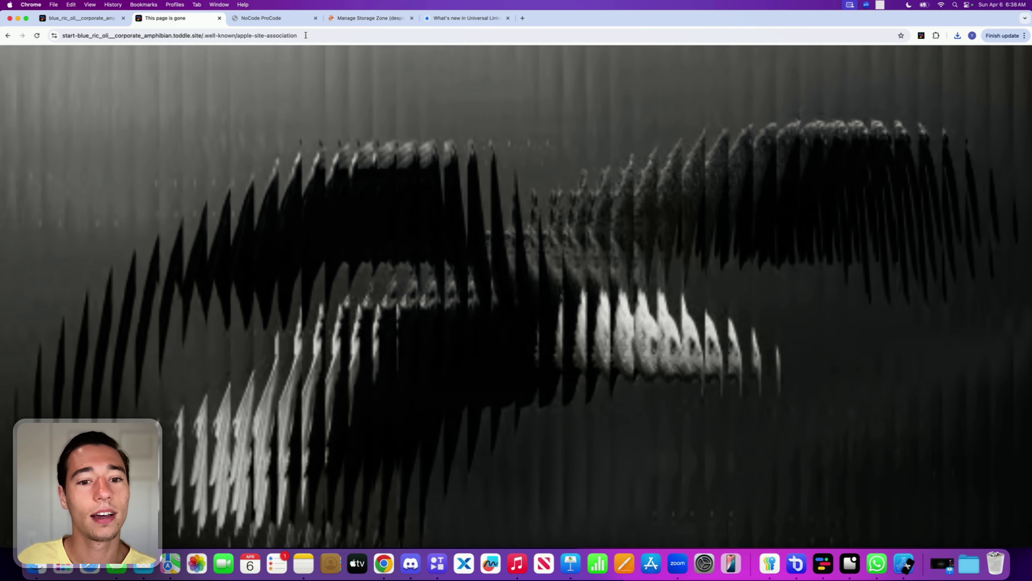
Return to the toddle project's App Links - Apple route and copy apple-app-site-association from its source path.
{"action": "left_click", "coordinate": [88, 18]}
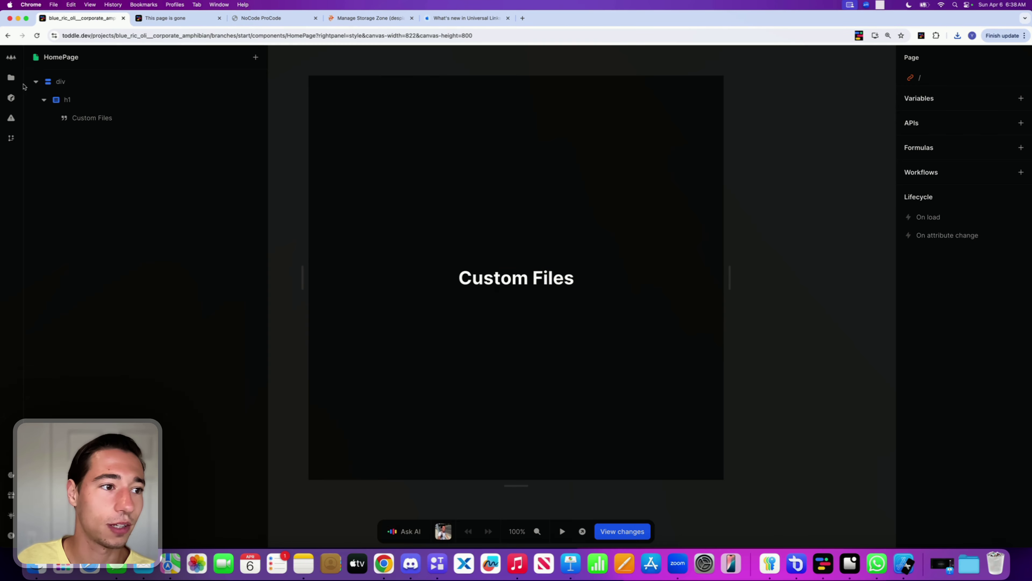
{"action": "left_click", "coordinate": [11, 77]}
{"action": "left_click", "coordinate": [93, 189]}
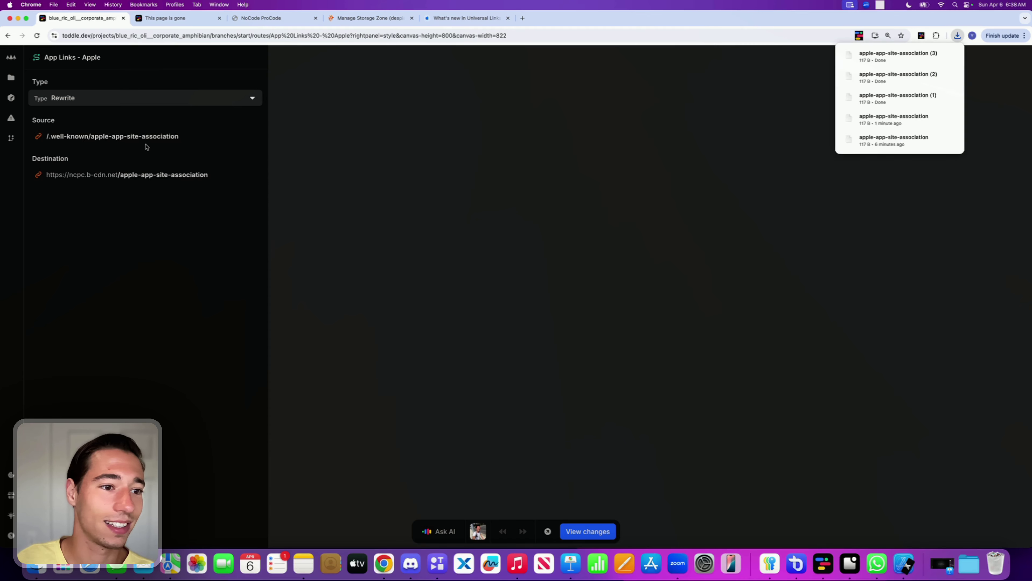
{"action": "left_click", "coordinate": [138, 137]}
{"action": "triple_click", "coordinate": [387, 129]}
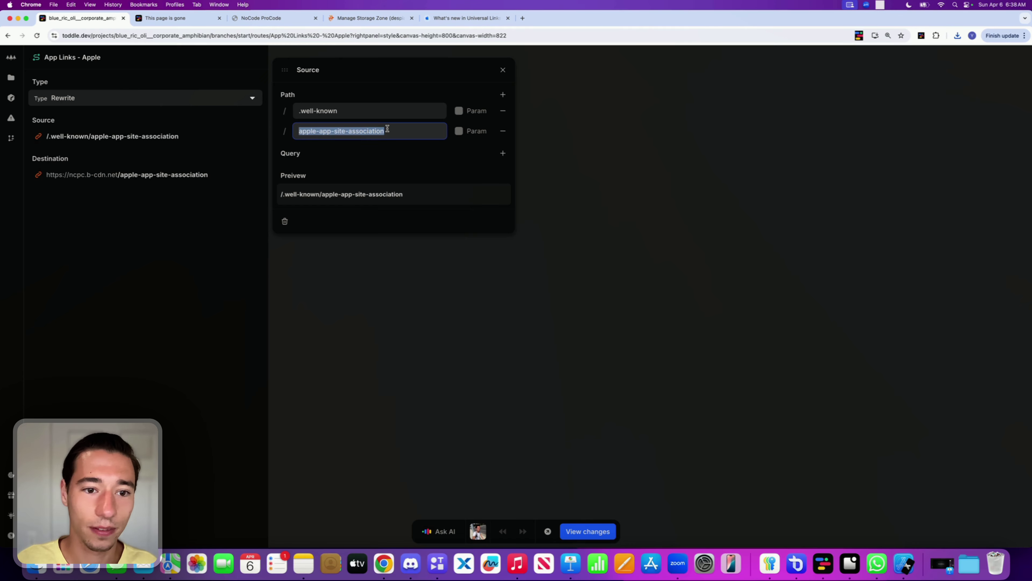
Replace the file name in the preview site's address with apple-app-site-association and copy the full URL.
{"action": "left_click", "coordinate": [264, 18]}
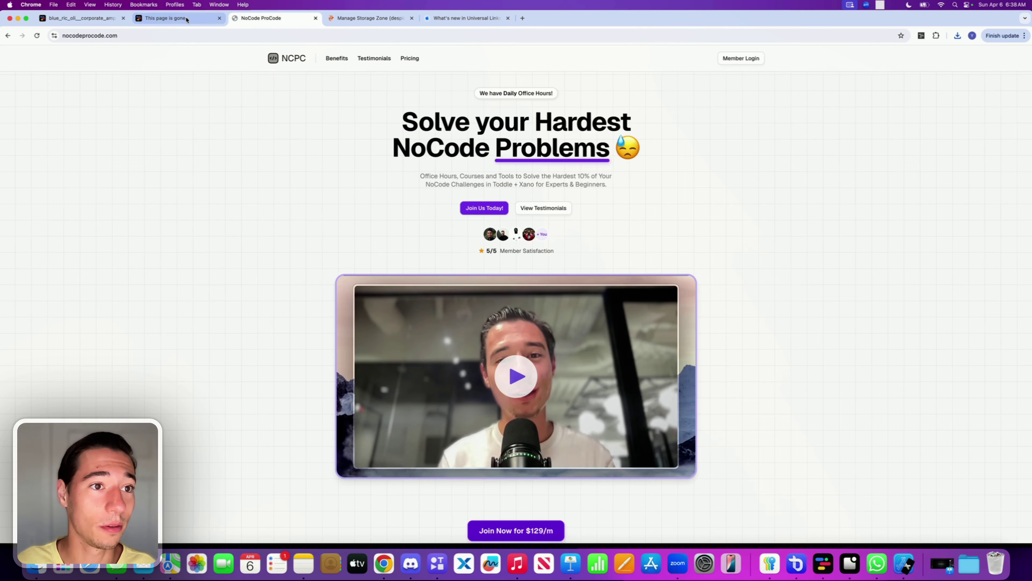
{"action": "left_click", "coordinate": [186, 18]}
{"action": "left_click", "coordinate": [325, 35]}
{"action": "left_click", "coordinate": [324, 36]}
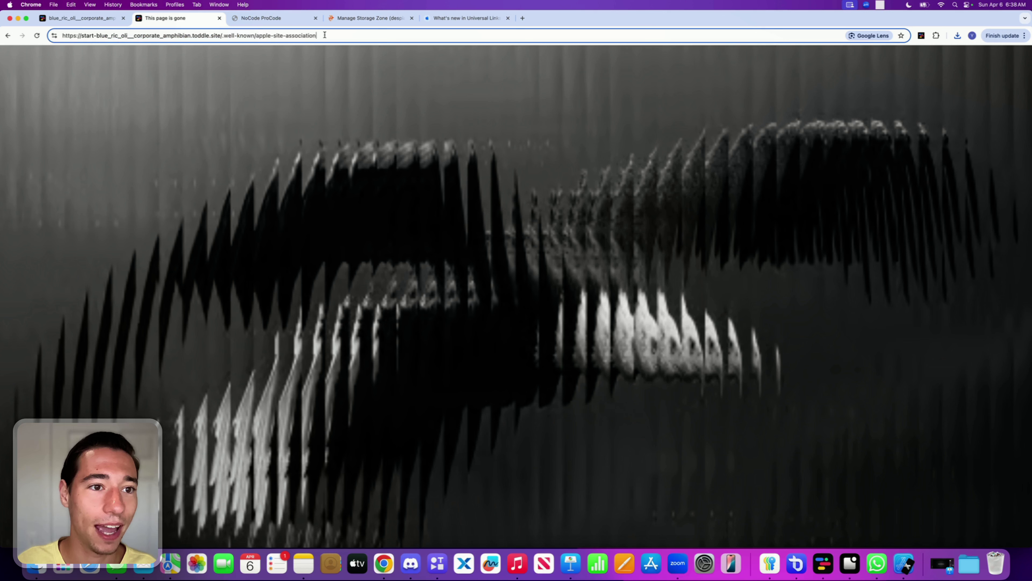
{"action": "left_click_drag", "start_coordinate": [324, 35], "coordinate": [257, 35]}
{"action": "type", "text": "apple-app-site-association"}
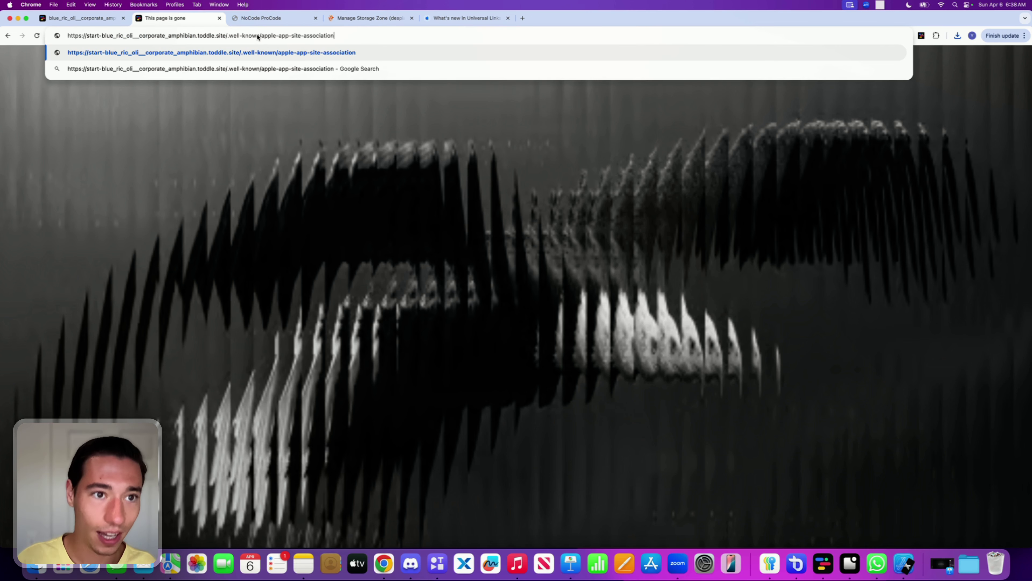
{"action": "triple_click", "coordinate": [264, 35]}
{"action": "key", "text": "super+c"}
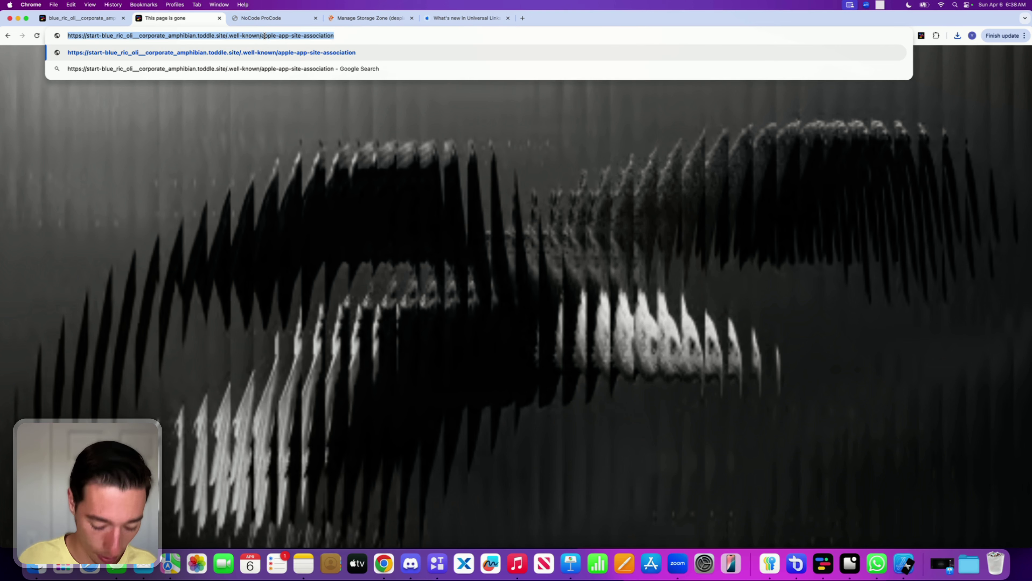
{"action": "key", "text": "Escape"}
{"action": "key", "text": "Escape"}
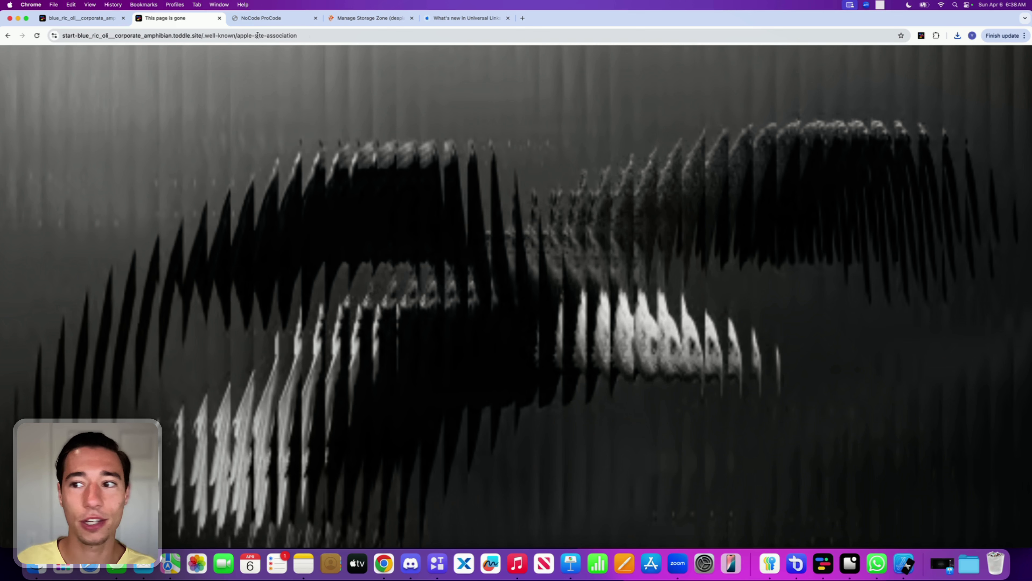
Check the recent download history for the association file, and return to the toddle route's source settings.
{"action": "left_click", "coordinate": [957, 36]}
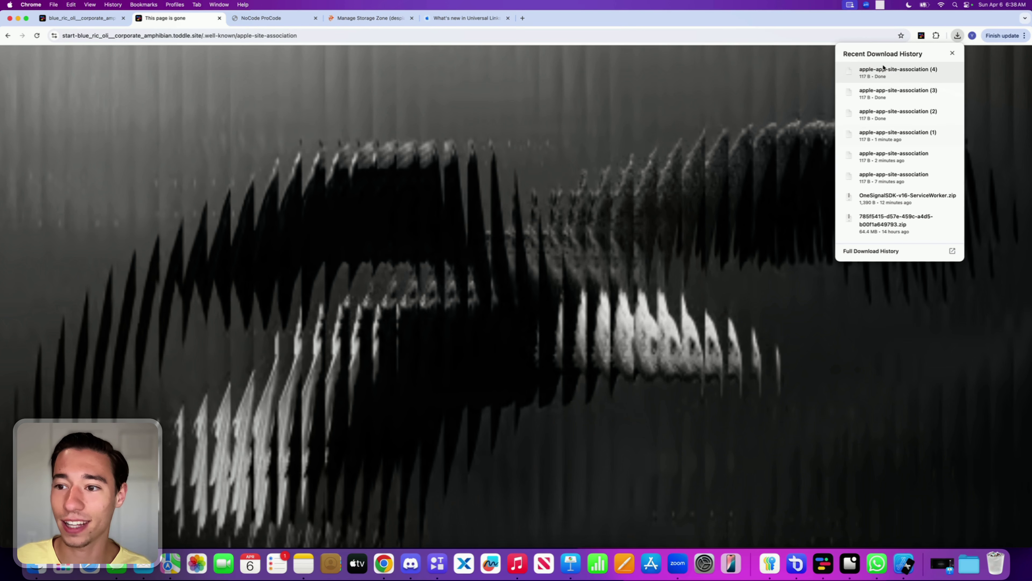
{"action": "left_click", "coordinate": [952, 53]}
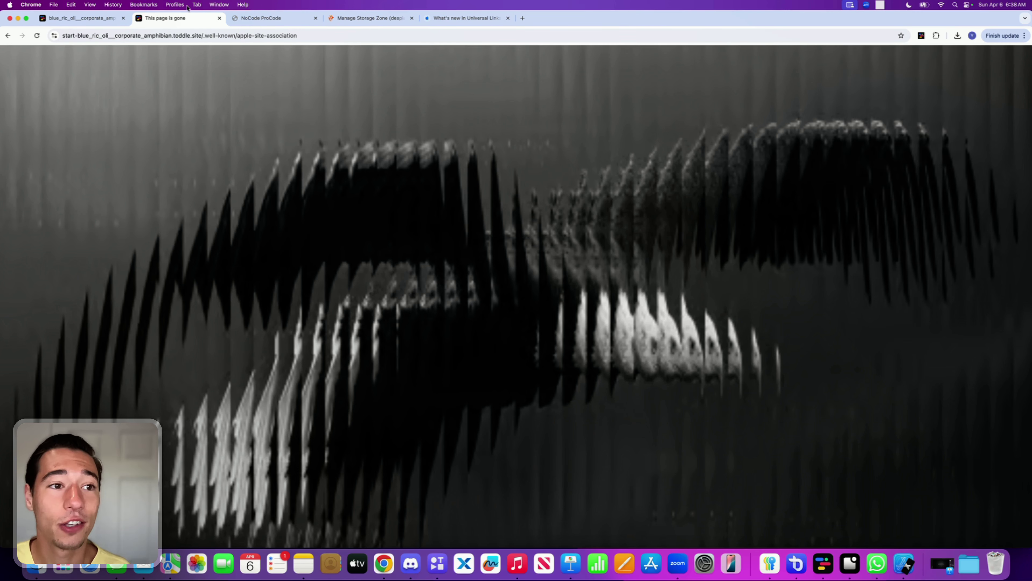
{"action": "left_click", "coordinate": [81, 19]}
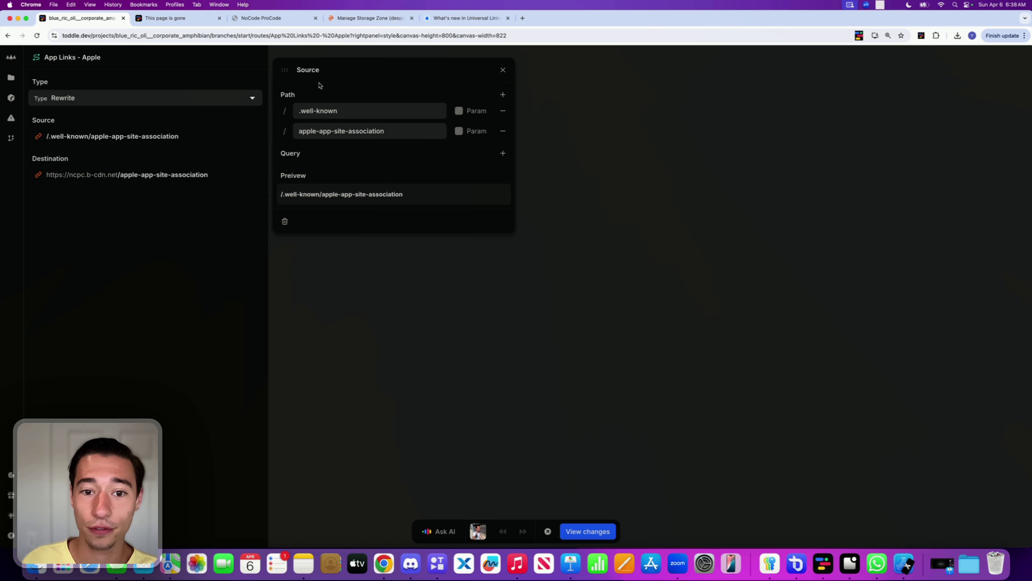
{"action": "left_click", "coordinate": [522, 18]}
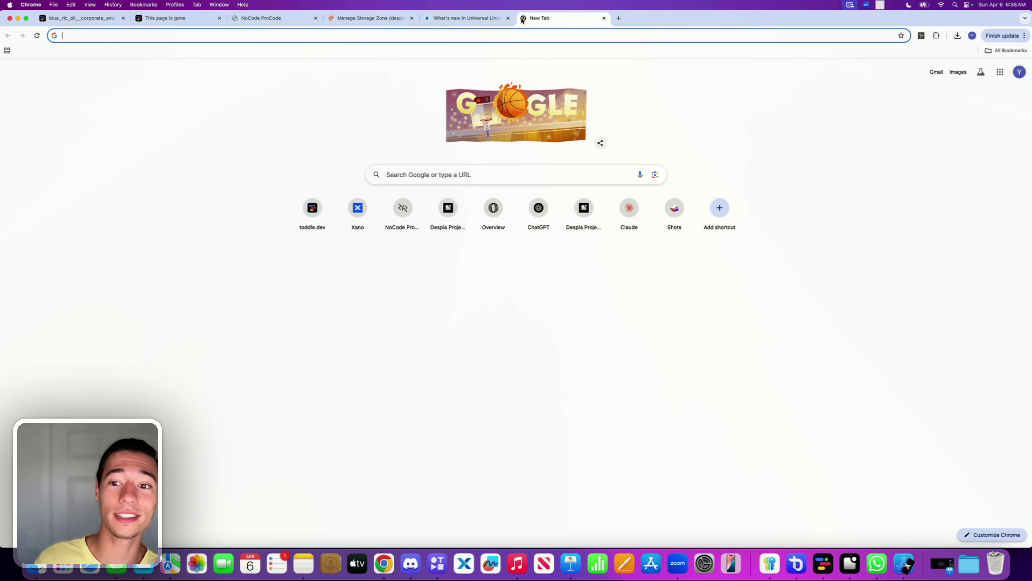
{"action": "left_click", "coordinate": [605, 18]}
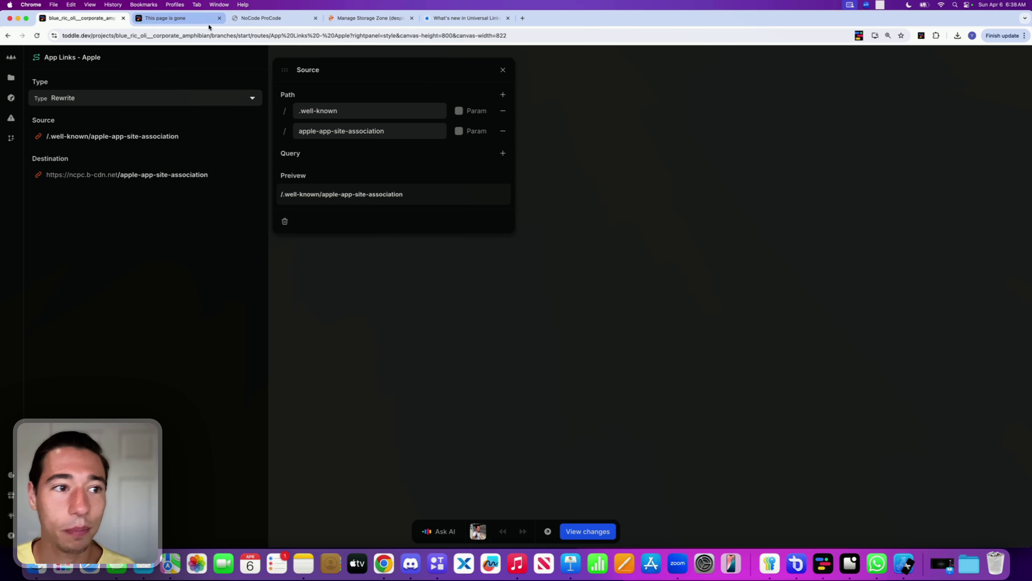
{"action": "left_click", "coordinate": [160, 19]}
{"action": "left_click", "coordinate": [208, 35]}
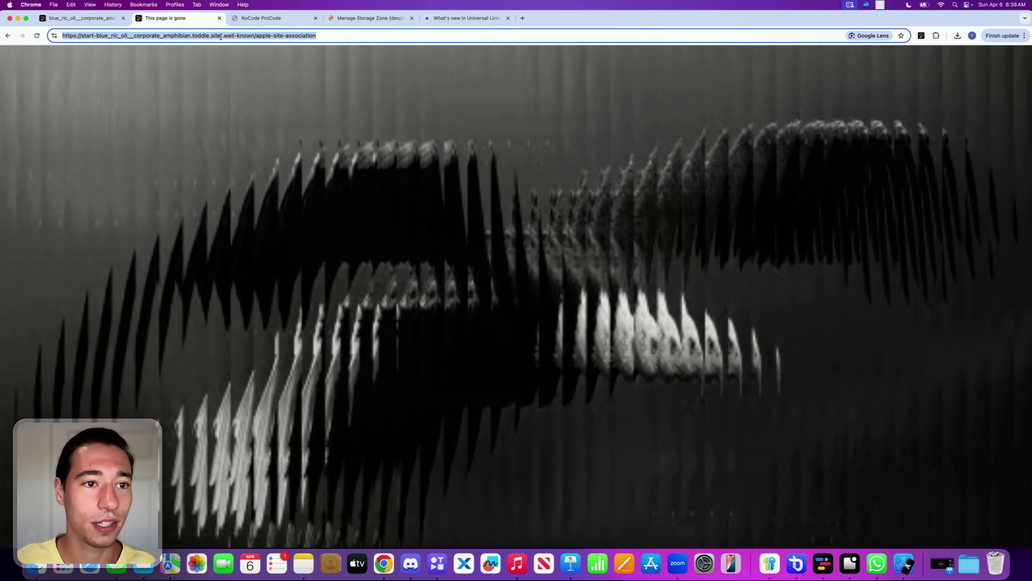
{"action": "key", "text": "BackSpace"}
{"action": "key", "text": "super+v"}
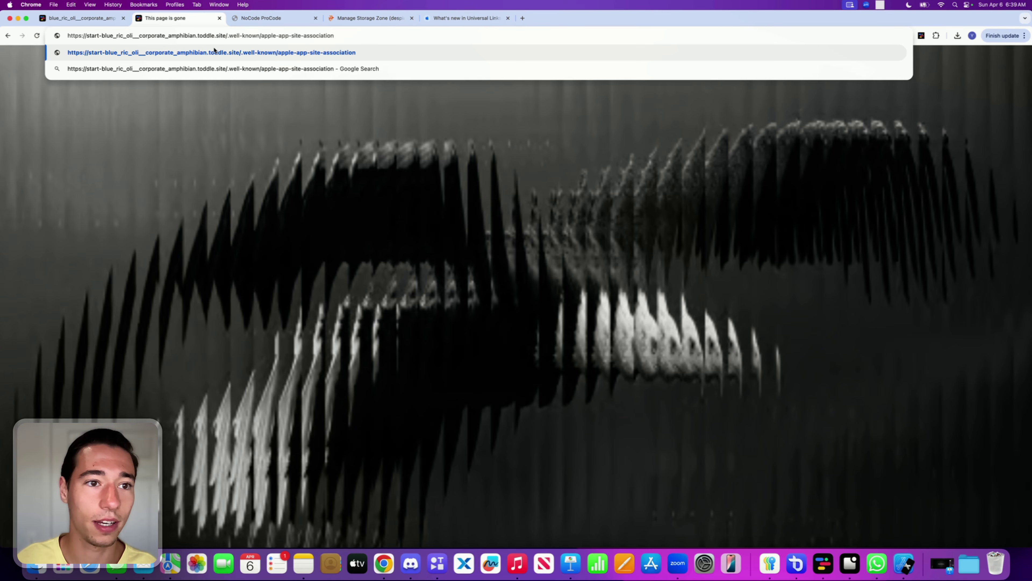
{"action": "left_click", "coordinate": [219, 18]}
Load the copied /.well-known/apple-app-site-association URL in a new tab and highlight the domain part of its address.
{"action": "left_click", "coordinate": [426, 18]}
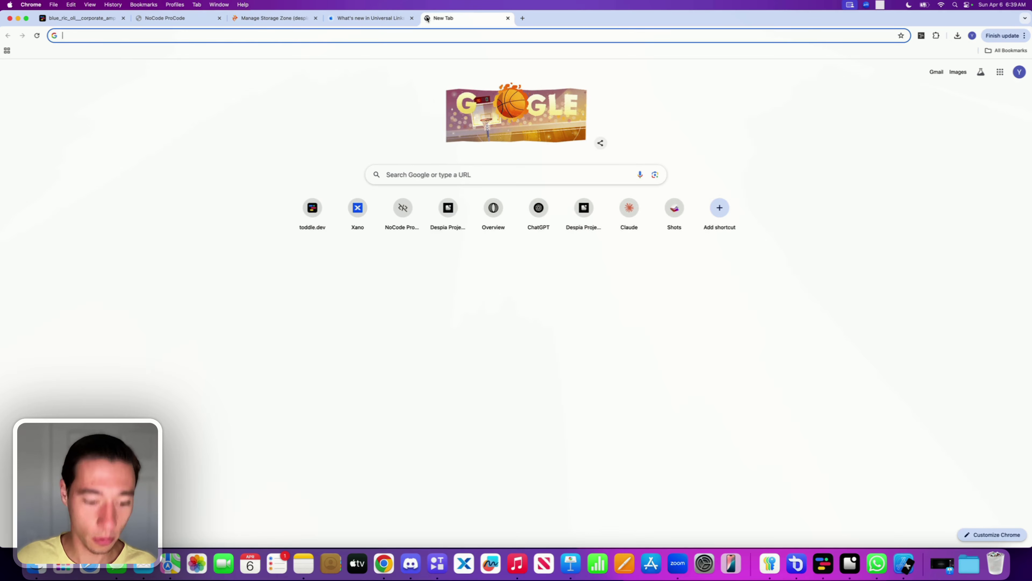
{"action": "key", "text": "super+v"}
{"action": "key", "text": "Return"}
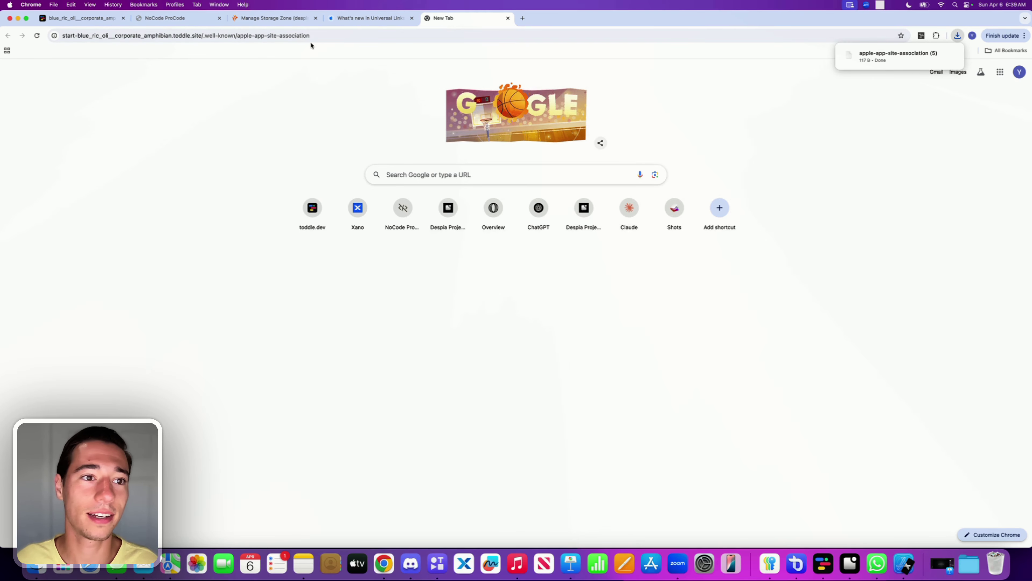
{"action": "left_click_drag", "start_coordinate": [206, 35], "coordinate": [53, 39]}
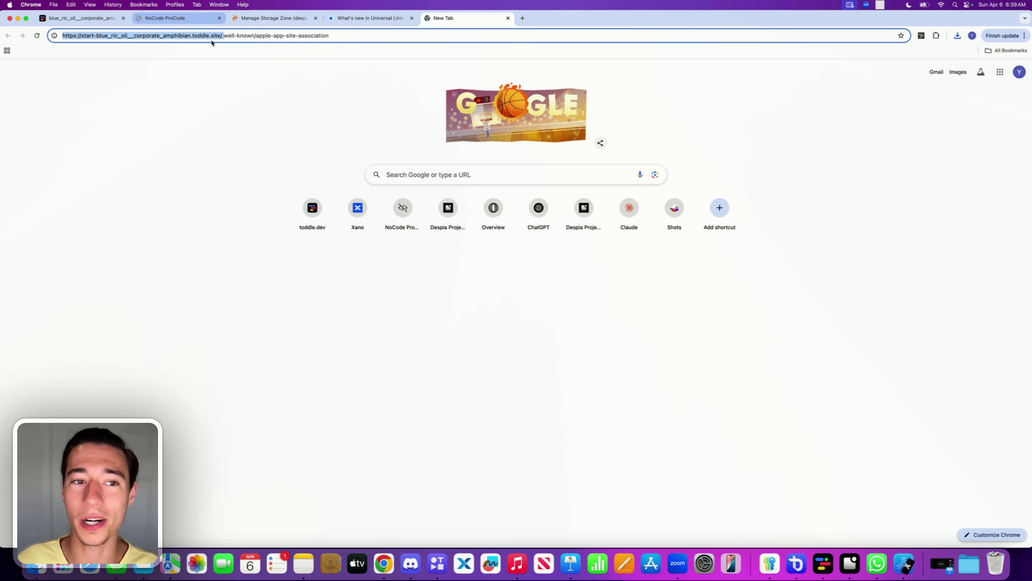
{"action": "left_click", "coordinate": [233, 35]}
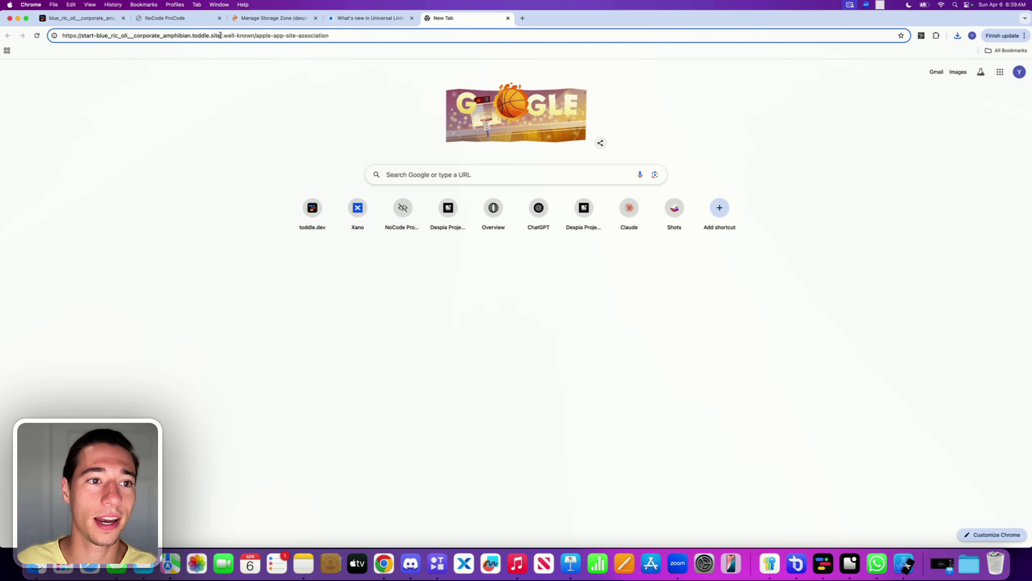
Highlight the .well-known/apple-app-site-association path in the address, and single out its apple-app-site-association file name.
{"action": "left_click_drag", "start_coordinate": [222, 35], "coordinate": [339, 36]}
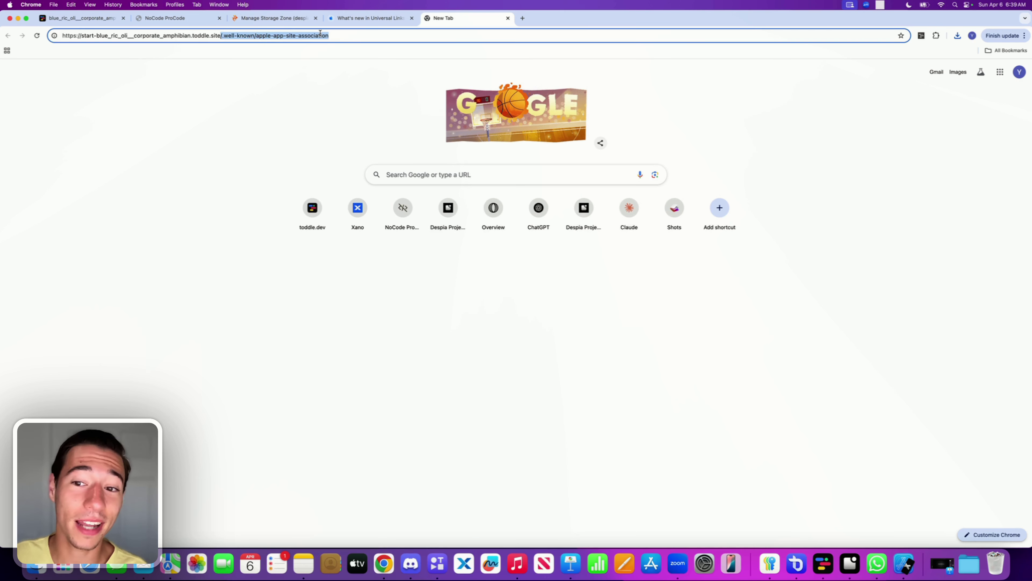
{"action": "key", "text": "Right"}
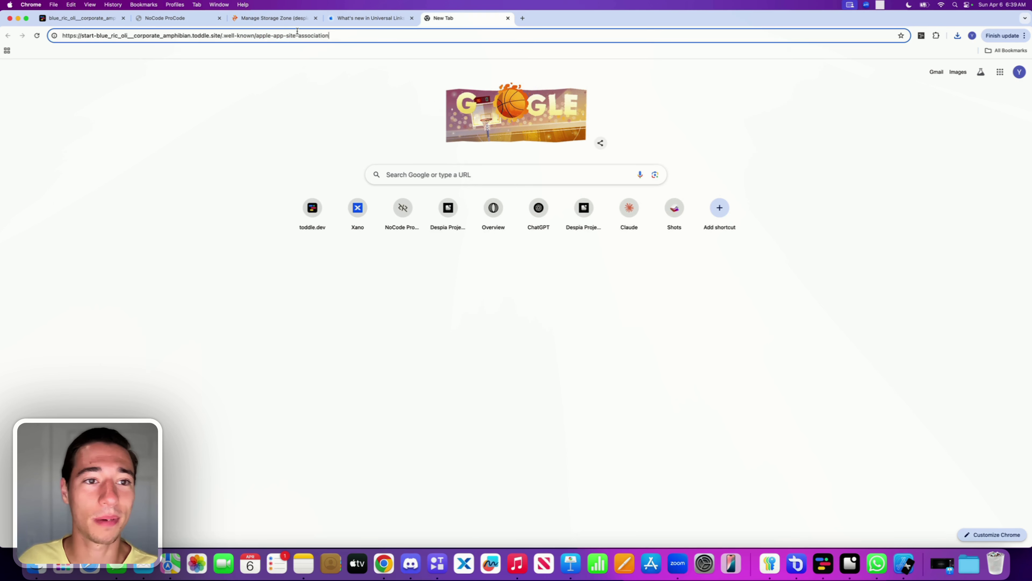
{"action": "left_click_drag", "start_coordinate": [299, 35], "coordinate": [353, 33]}
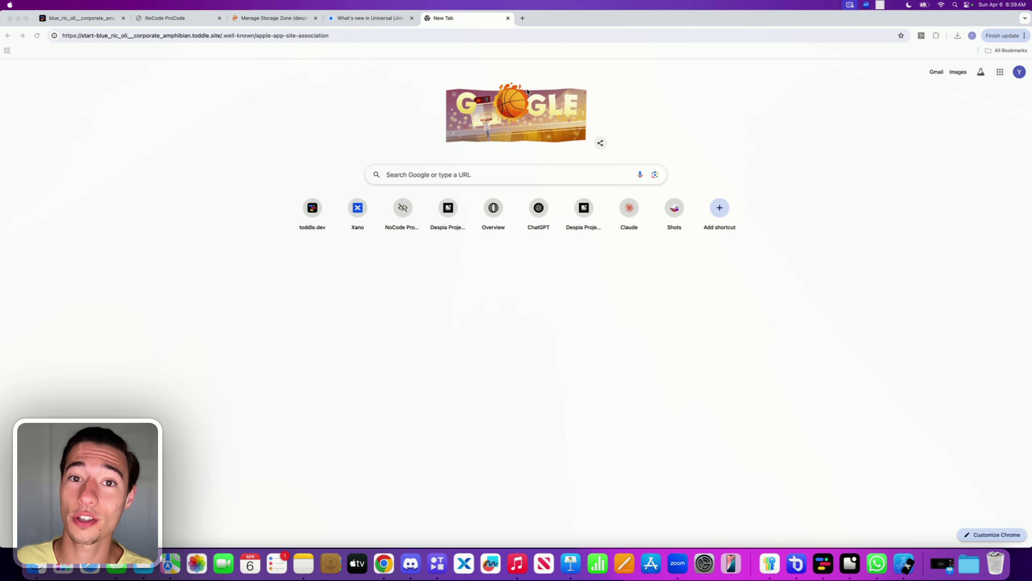
{"action": "left_click", "coordinate": [346, 37]}
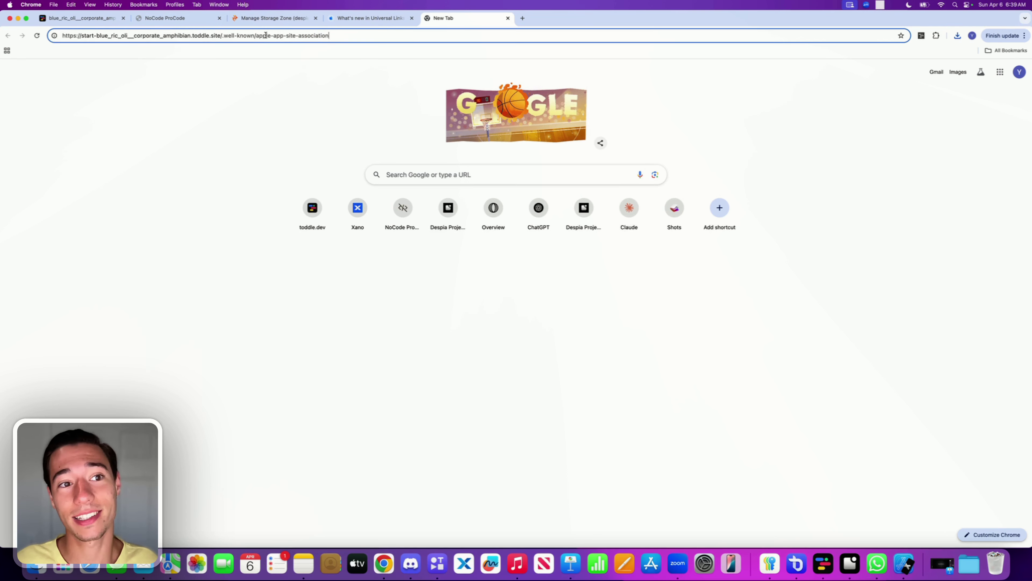
{"action": "left_click_drag", "start_coordinate": [257, 37], "coordinate": [331, 35]}
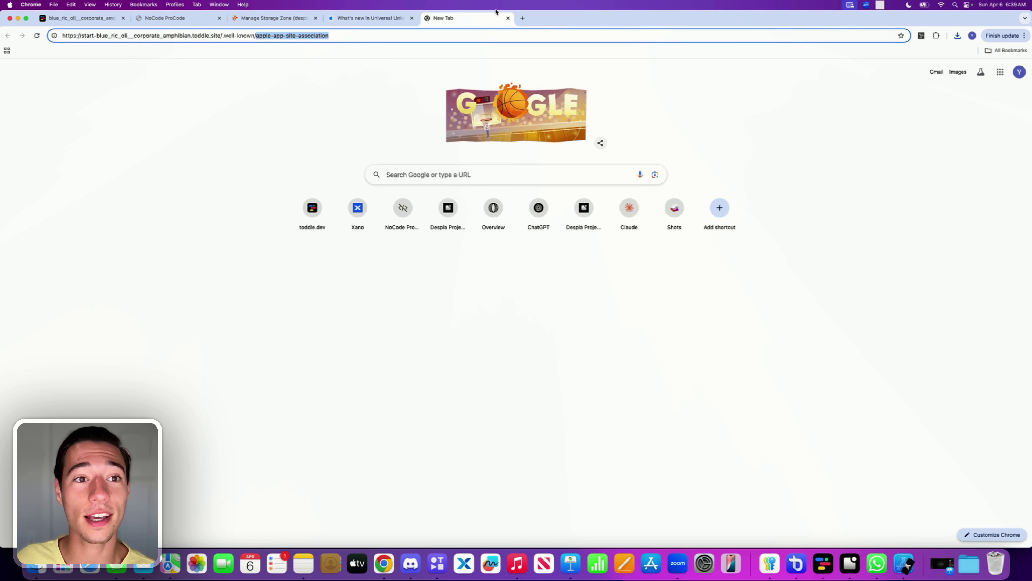
Check the despia-light storage zone's file manager in Bunny, and return to the association file URL in the new tab.
{"action": "left_click", "coordinate": [274, 19]}
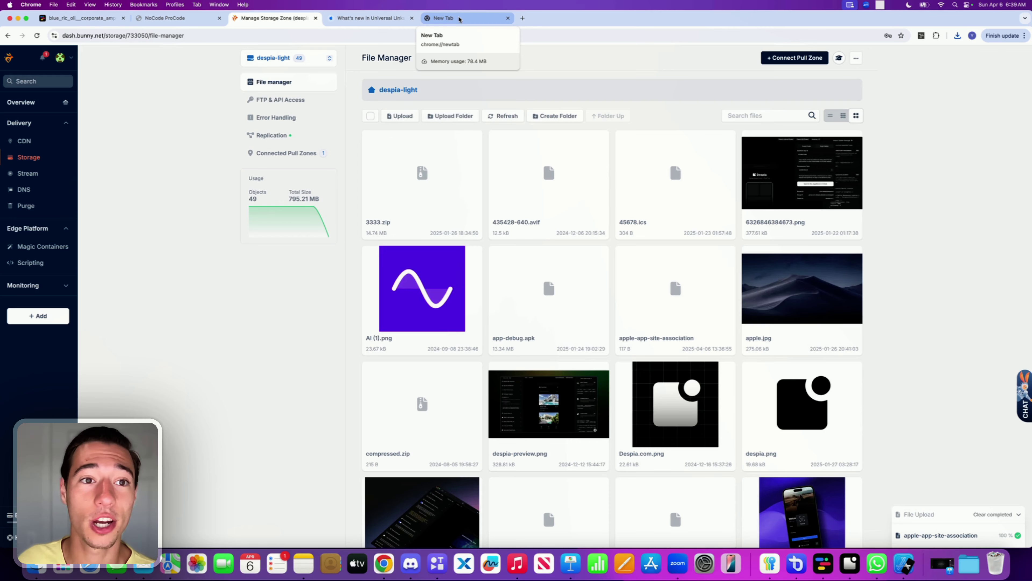
{"action": "left_click", "coordinate": [459, 19]}
{"action": "left_click", "coordinate": [349, 35]}
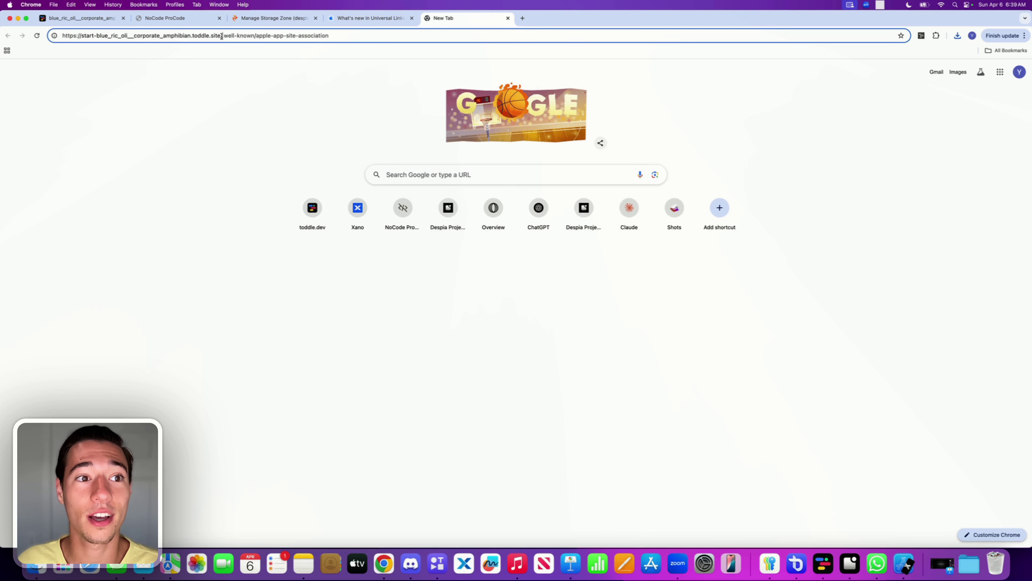
Compare the address's two parts by highlighting the toddle.site domain and the .well-known/apple-app-site-association path in turn.
{"action": "left_click_drag", "start_coordinate": [223, 36], "coordinate": [331, 36]}
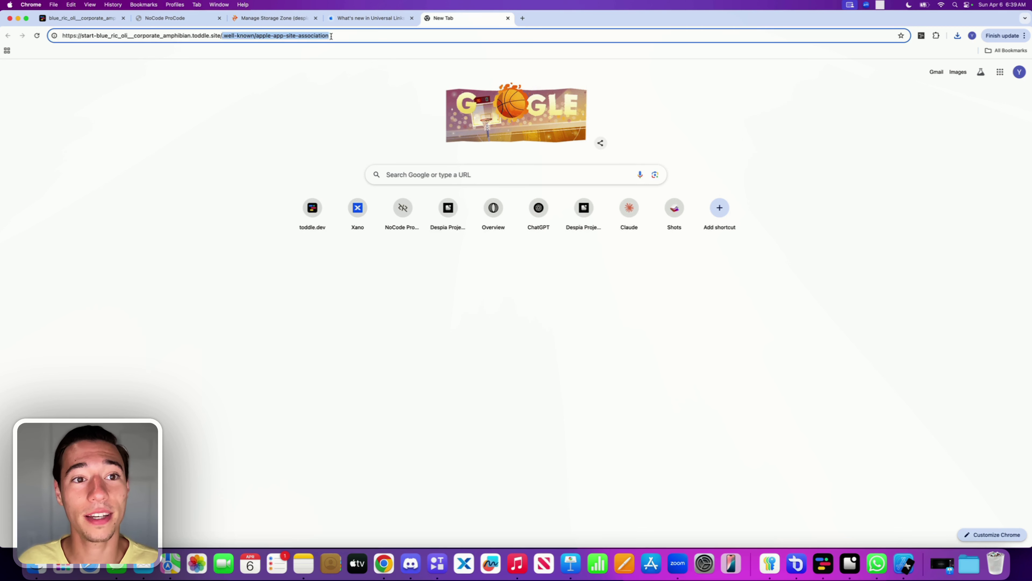
{"action": "left_click", "coordinate": [222, 36]}
{"action": "left_click_drag", "start_coordinate": [224, 36], "coordinate": [62, 35]}
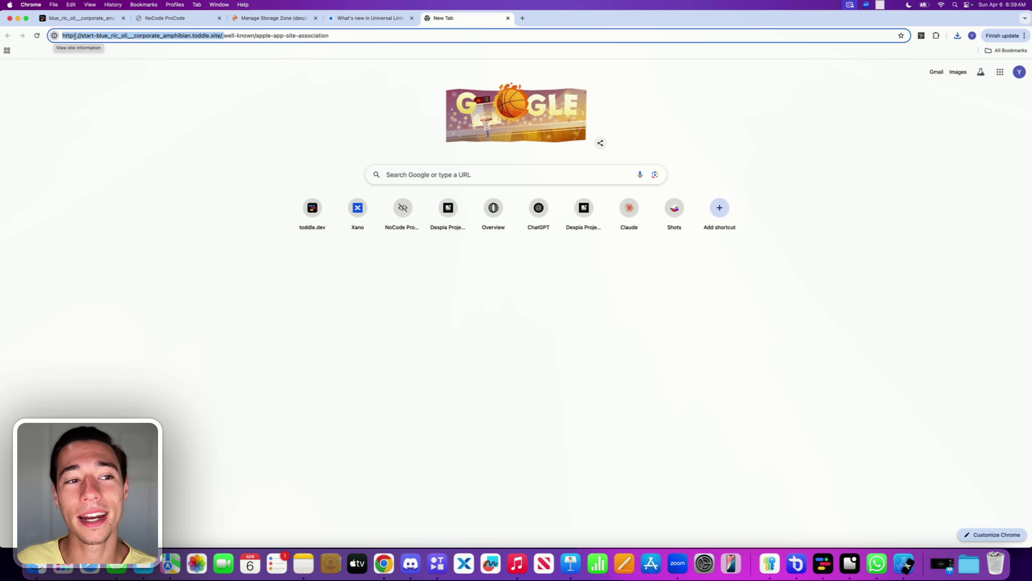
{"action": "left_click", "coordinate": [223, 35]}
{"action": "left_click_drag", "start_coordinate": [222, 36], "coordinate": [125, 46]}
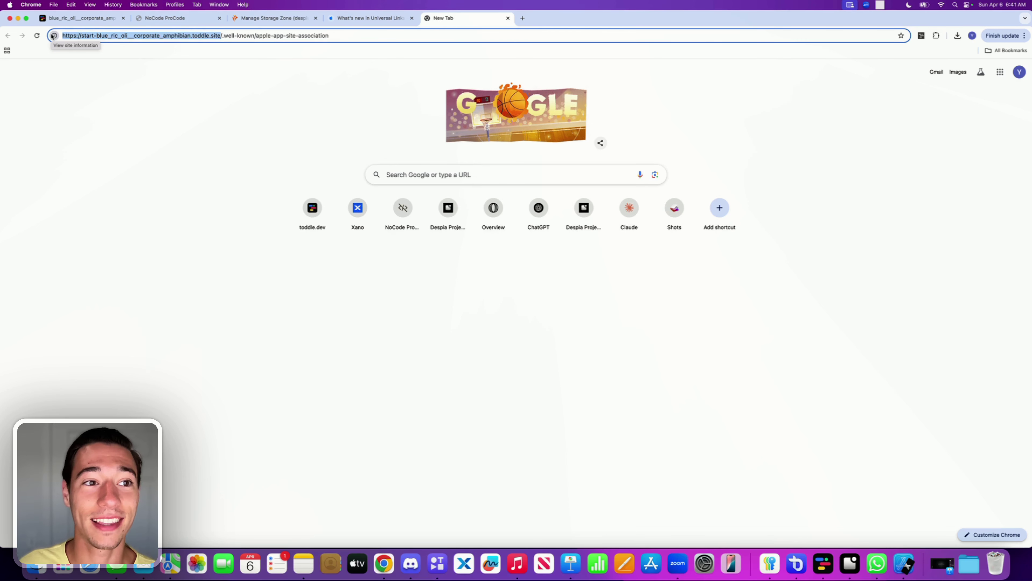
{"action": "left_click", "coordinate": [223, 36]}
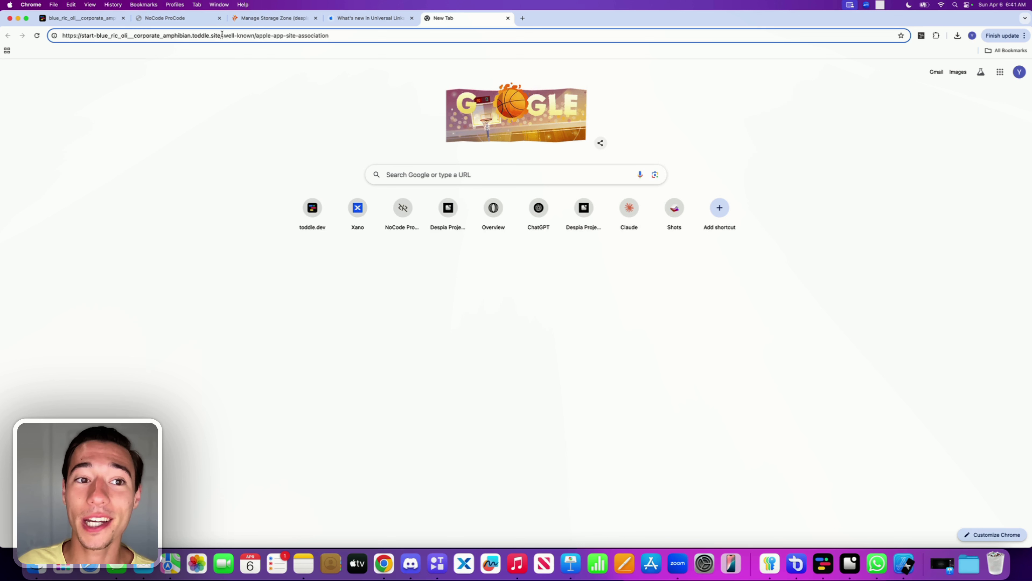
{"action": "left_click_drag", "start_coordinate": [222, 36], "coordinate": [341, 45]}
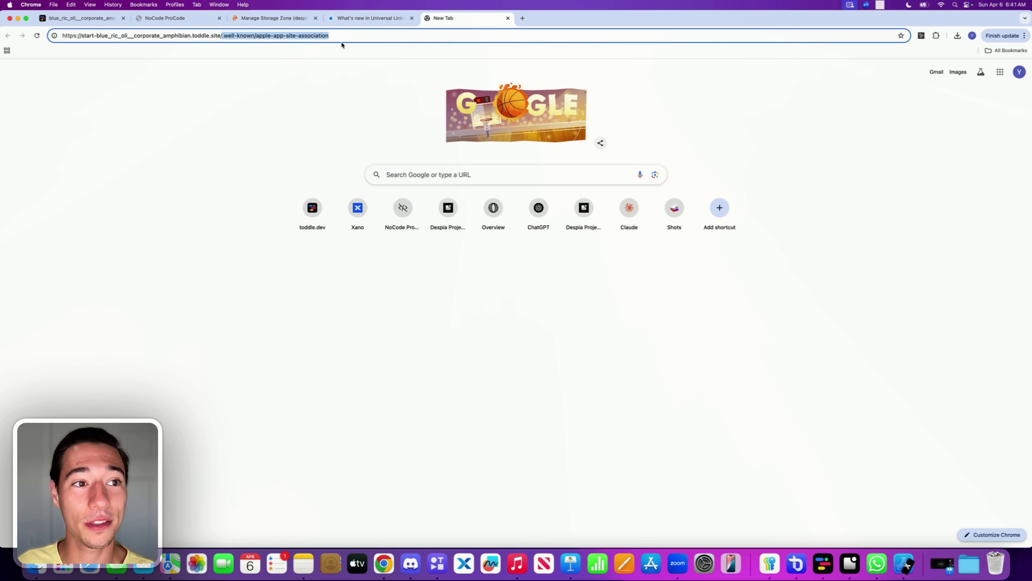
Enter the NoCode ProCode member community from its website and find the Office Hours - Mar. 31st, 2025 post in the feed.
{"action": "left_click", "coordinate": [203, 20]}
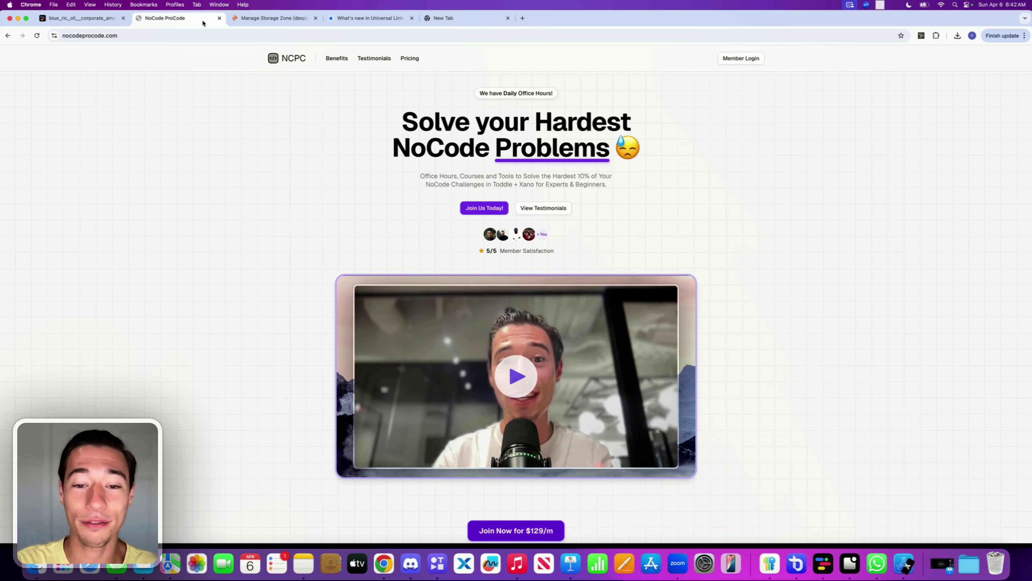
{"action": "left_click", "coordinate": [744, 60]}
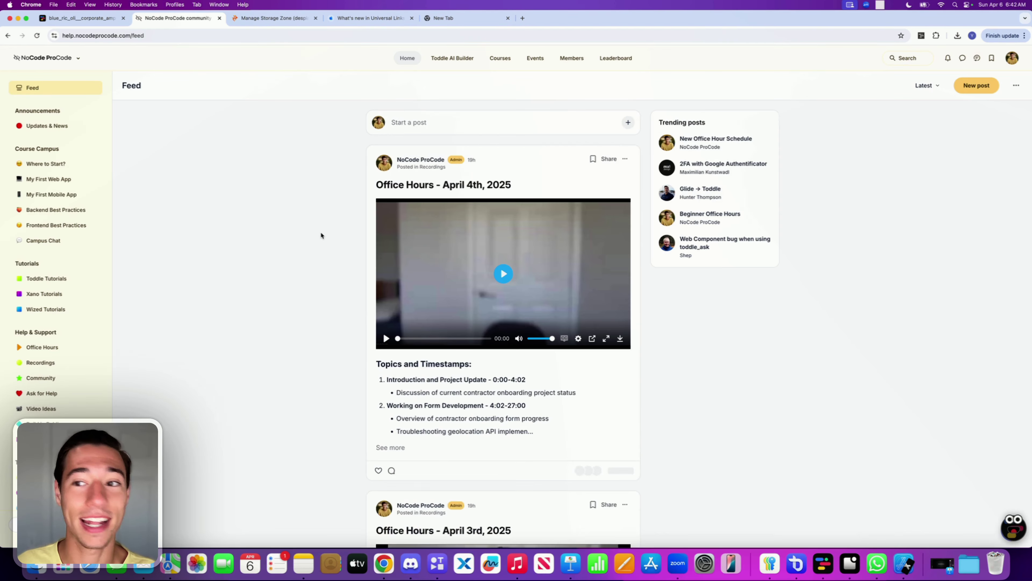
{"action": "scroll", "coordinate": [320, 327], "scroll_direction": "down", "scroll_amount": 8}
{"action": "scroll", "coordinate": [320, 328], "scroll_direction": "down", "scroll_amount": 20}
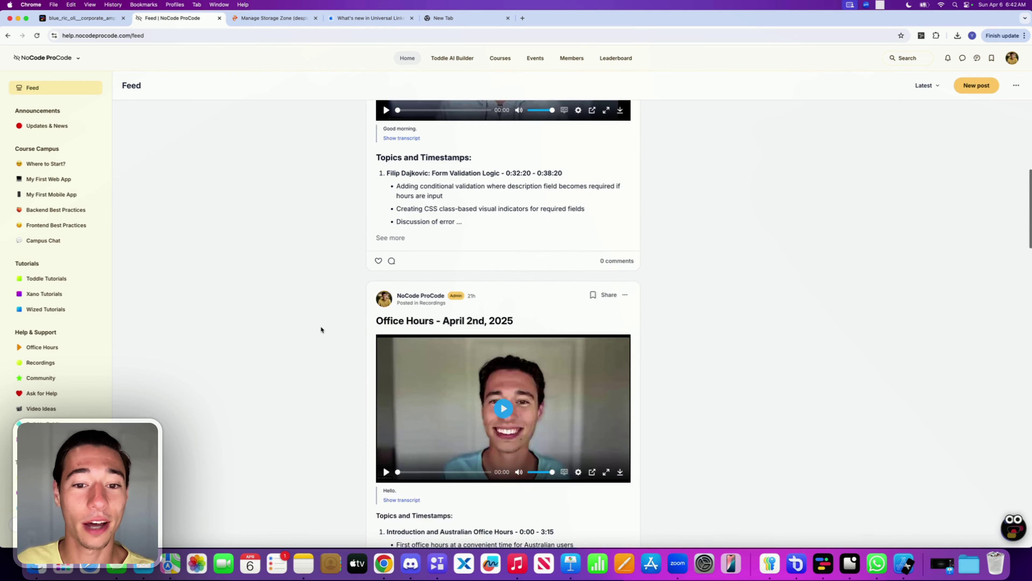
{"action": "scroll", "coordinate": [388, 339], "scroll_direction": "down", "scroll_amount": 3}
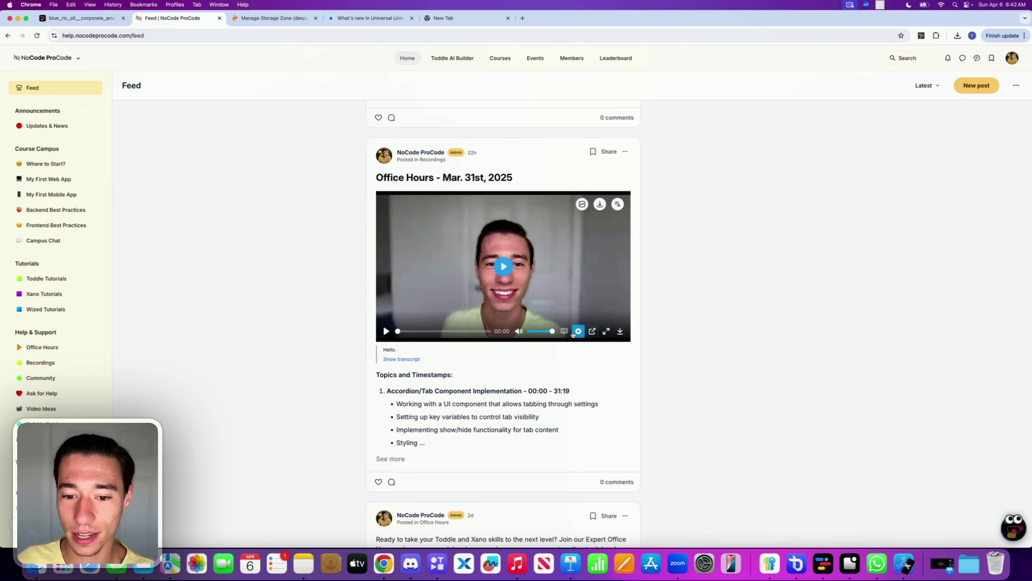
Play the Office Hours - Mar. 31st, 2025 recording, sample several points along its timeline, and pause it.
{"action": "left_click", "coordinate": [505, 275]}
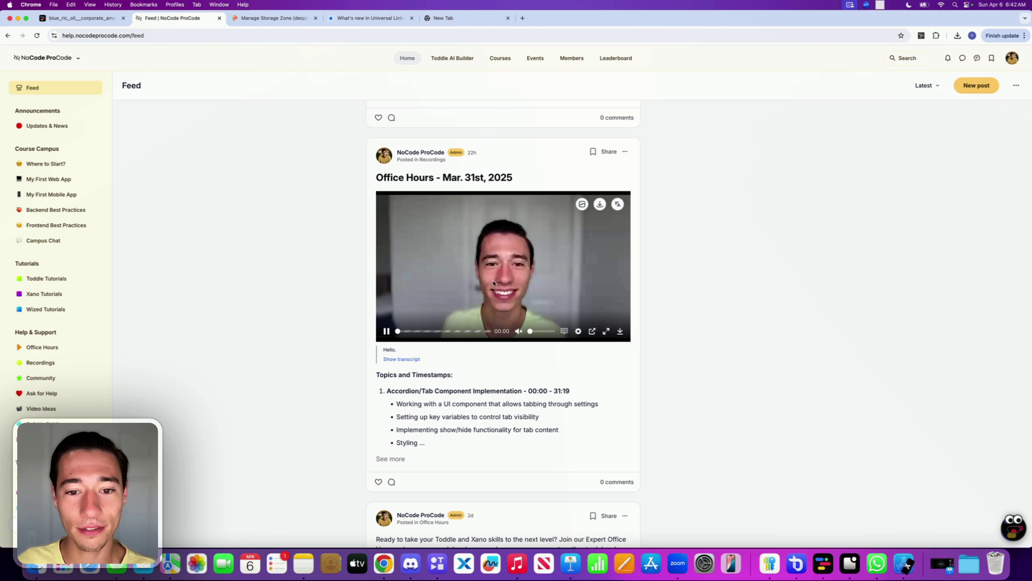
{"action": "left_click", "coordinate": [431, 332]}
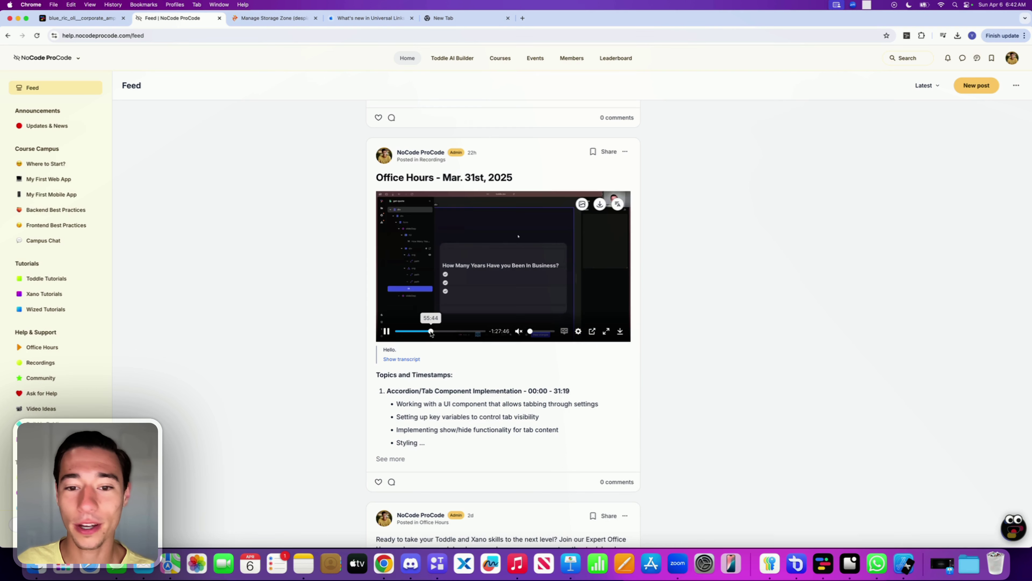
{"action": "left_click", "coordinate": [453, 332]}
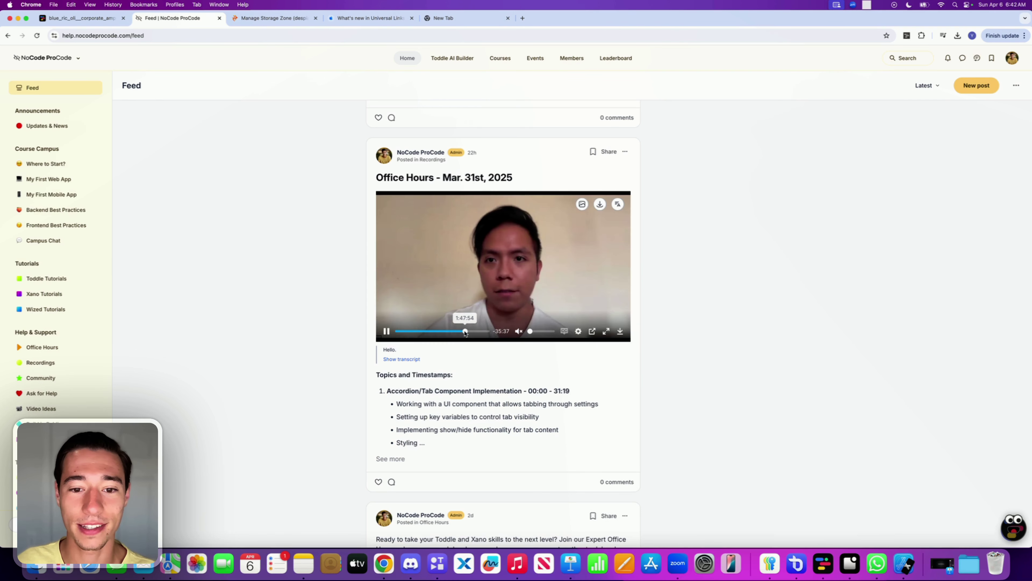
{"action": "left_click", "coordinate": [482, 331]}
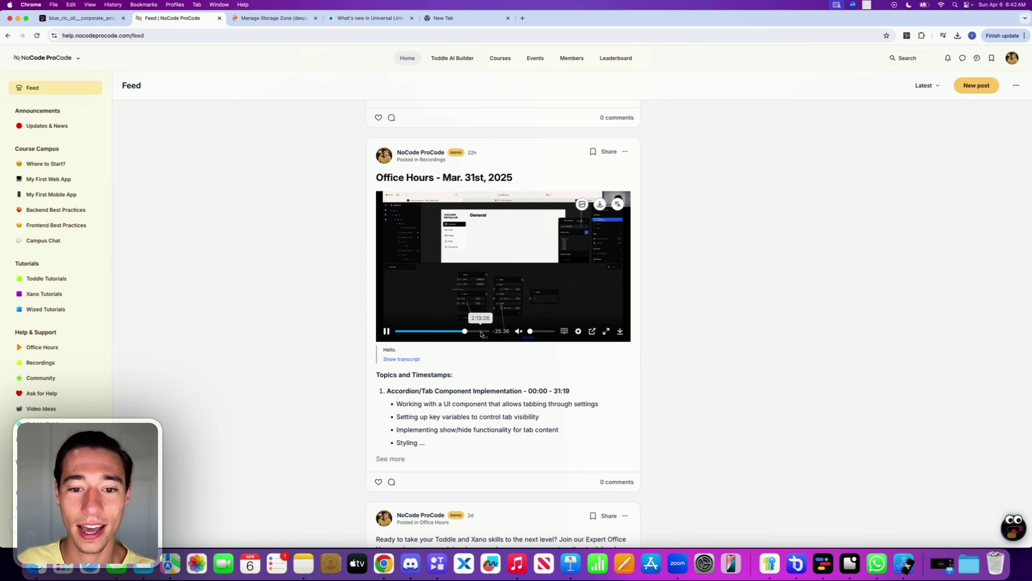
{"action": "left_click", "coordinate": [417, 331]}
{"action": "left_click", "coordinate": [386, 331]}
Examine the older community feed posts, including office hours events, recordings, help requests and the Dropdown One template.
{"action": "scroll", "coordinate": [351, 338], "scroll_direction": "down", "scroll_amount": 10}
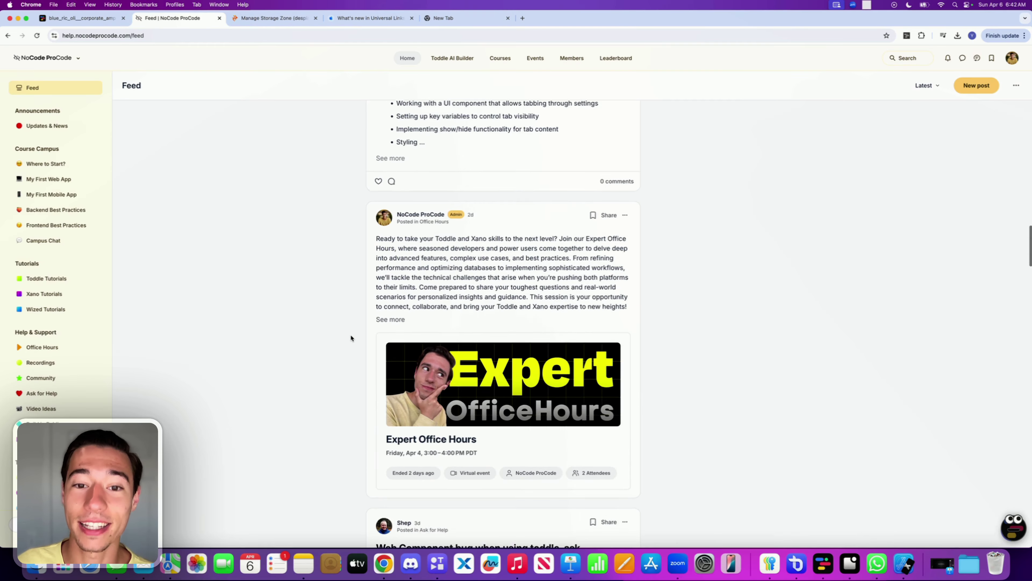
{"action": "scroll", "coordinate": [351, 338], "scroll_direction": "down", "scroll_amount": 20}
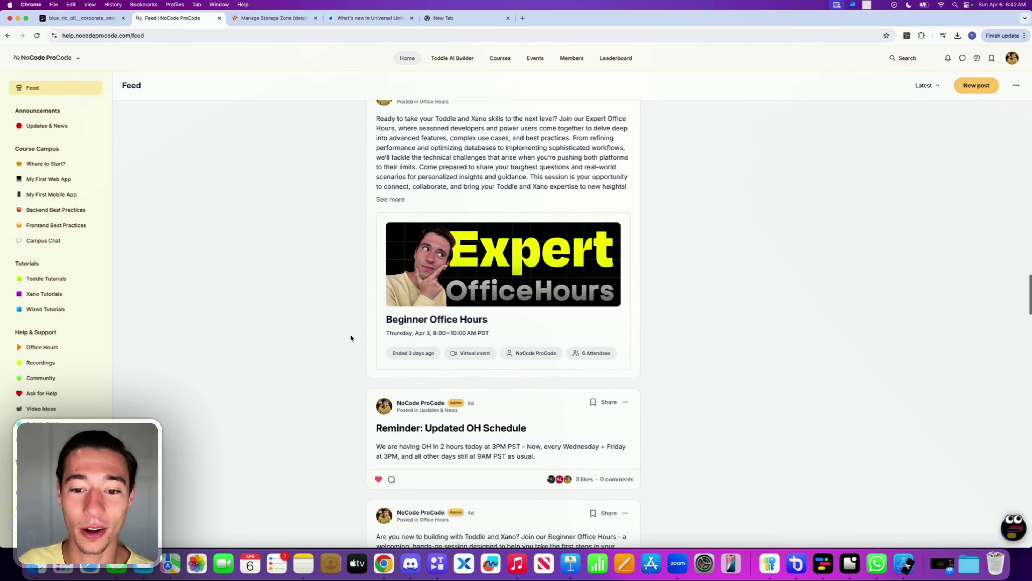
{"action": "scroll", "coordinate": [351, 338], "scroll_direction": "down", "scroll_amount": 20}
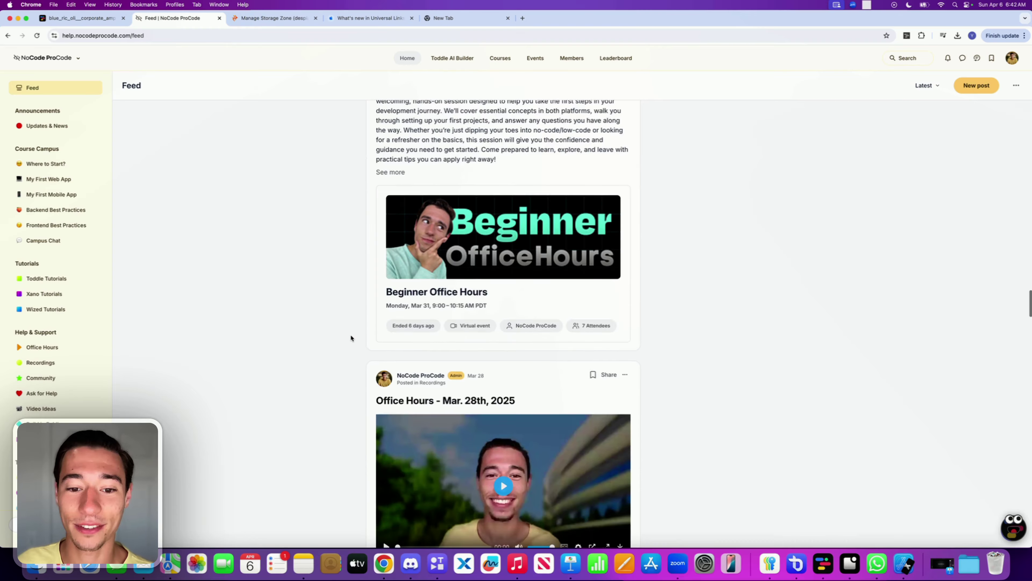
{"action": "scroll", "coordinate": [351, 338], "scroll_direction": "down", "scroll_amount": 20}
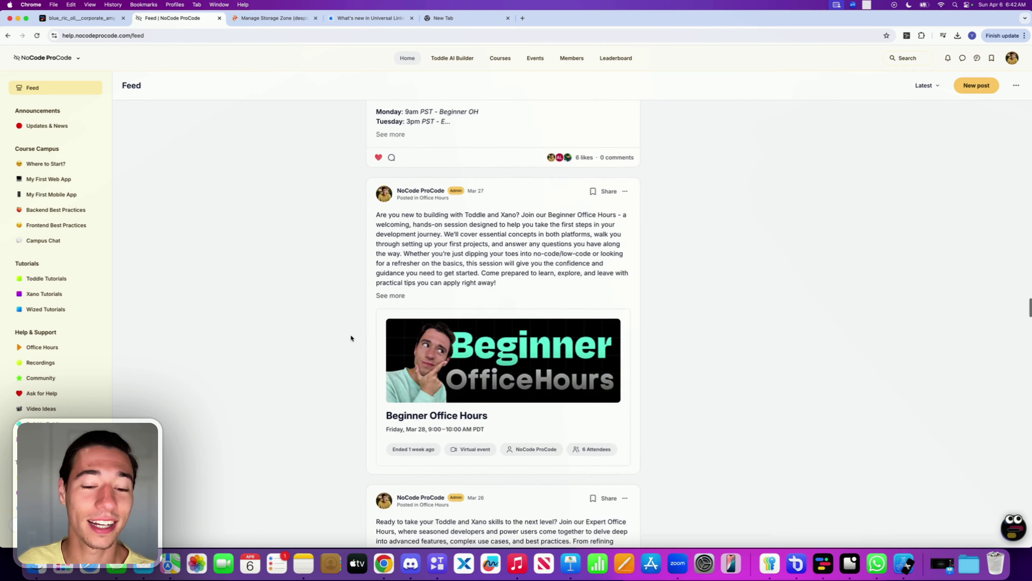
{"action": "scroll", "coordinate": [352, 338], "scroll_direction": "down", "scroll_amount": 20}
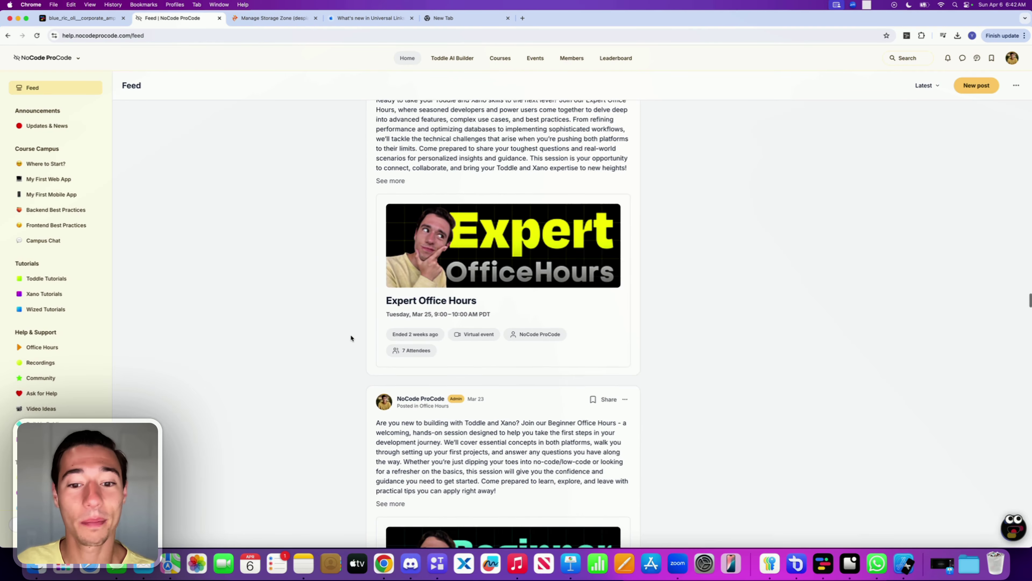
{"action": "scroll", "coordinate": [352, 338], "scroll_direction": "down", "scroll_amount": 20}
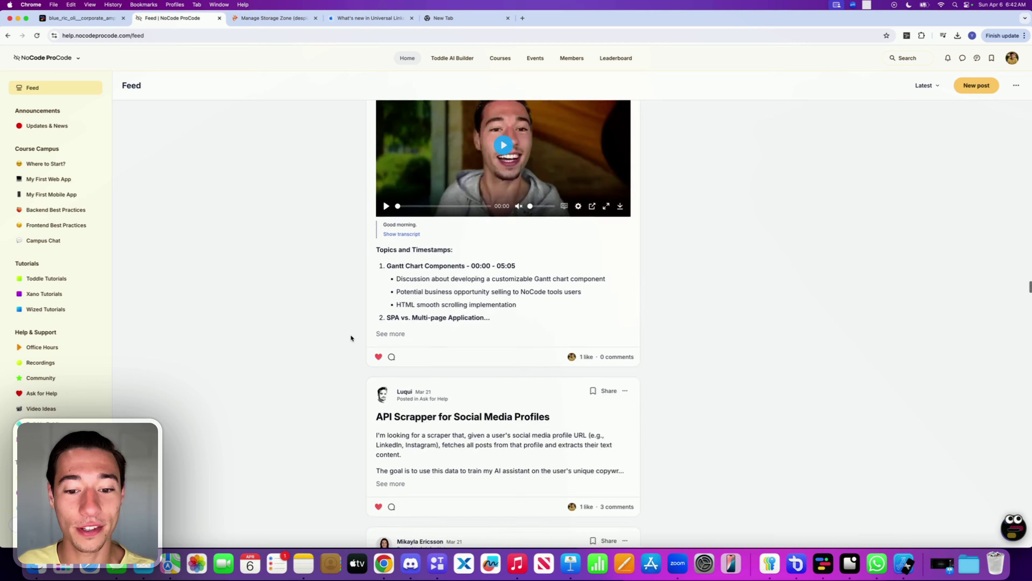
{"action": "scroll", "coordinate": [351, 338], "scroll_direction": "down", "scroll_amount": 12}
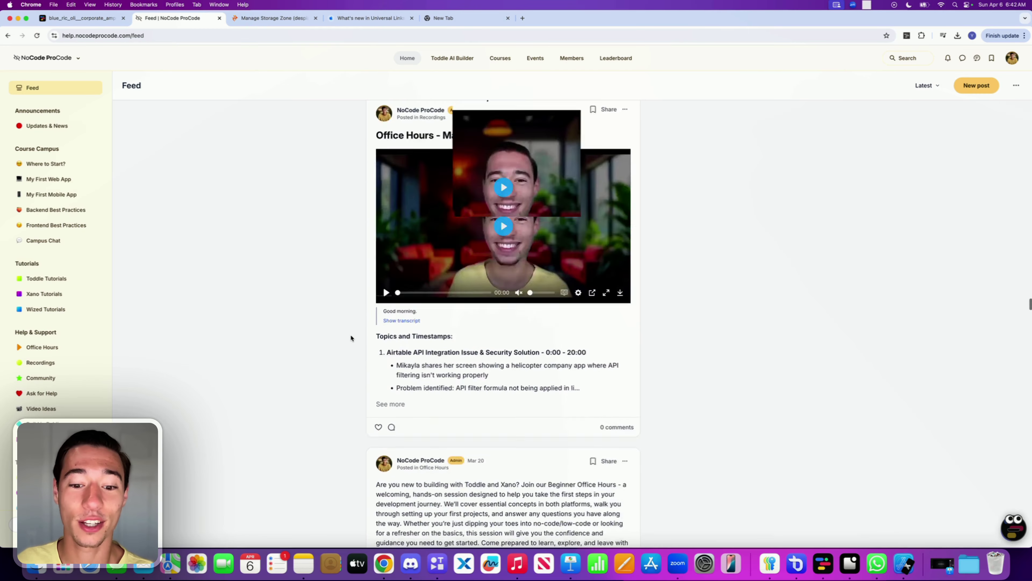
{"action": "scroll", "coordinate": [351, 338], "scroll_direction": "down", "scroll_amount": 20}
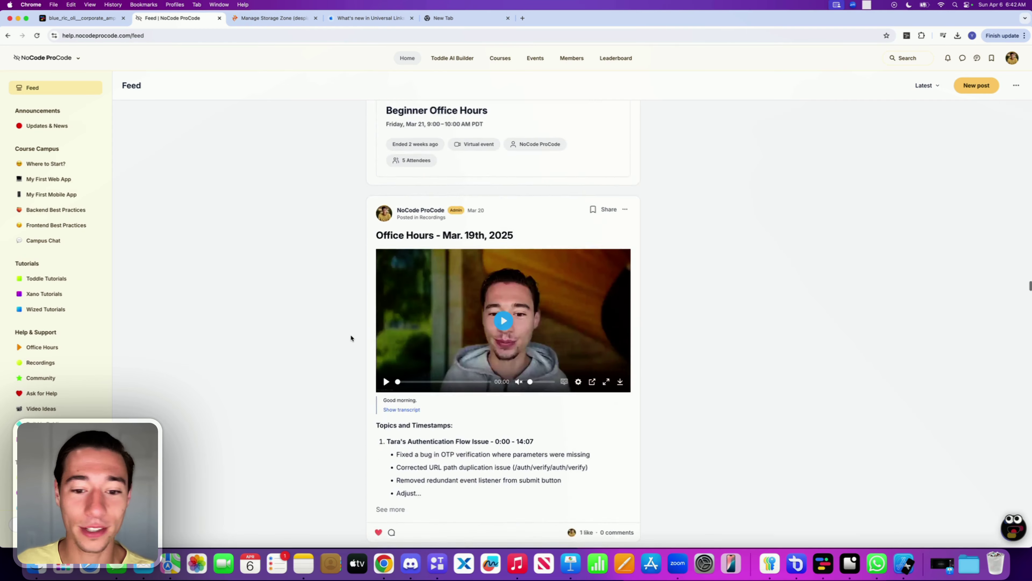
{"action": "scroll", "coordinate": [351, 338], "scroll_direction": "down", "scroll_amount": 2}
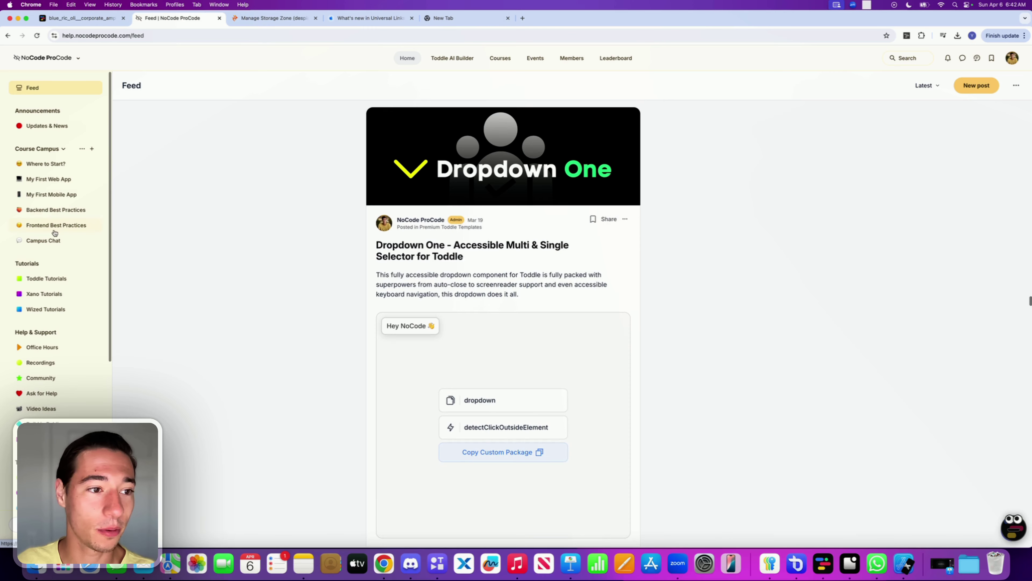
Open the My First Web App course, preview it as an enrolled member, and review its sections and lessons.
{"action": "left_click", "coordinate": [48, 182]}
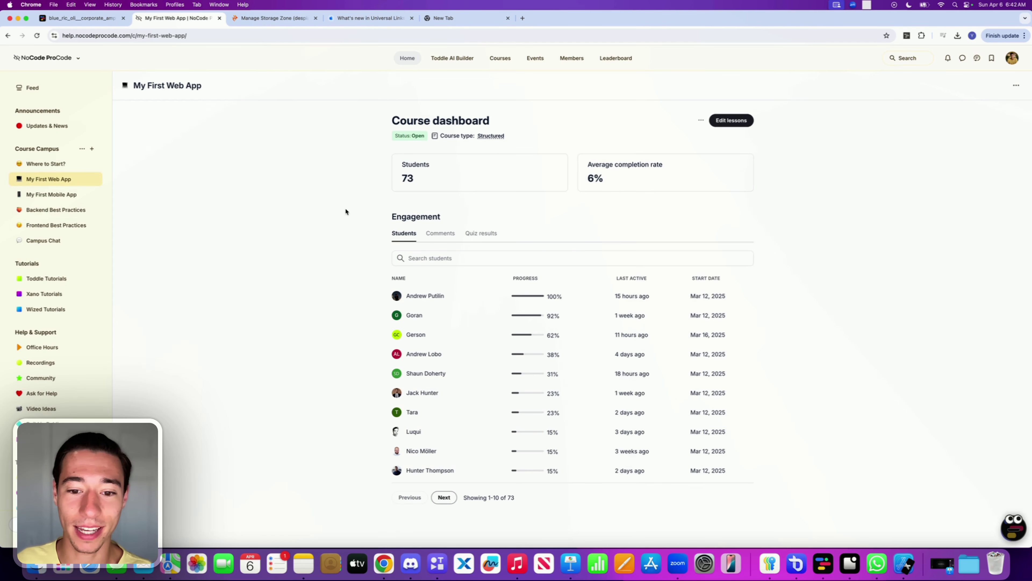
{"action": "key", "text": "super+Tab"}
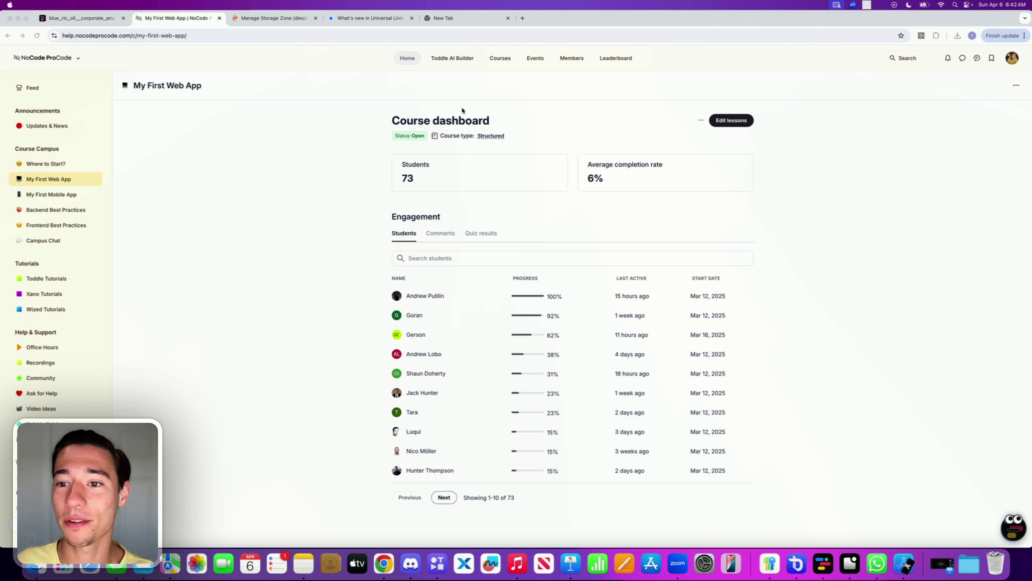
{"action": "left_click", "coordinate": [701, 121]}
{"action": "left_click", "coordinate": [701, 120]}
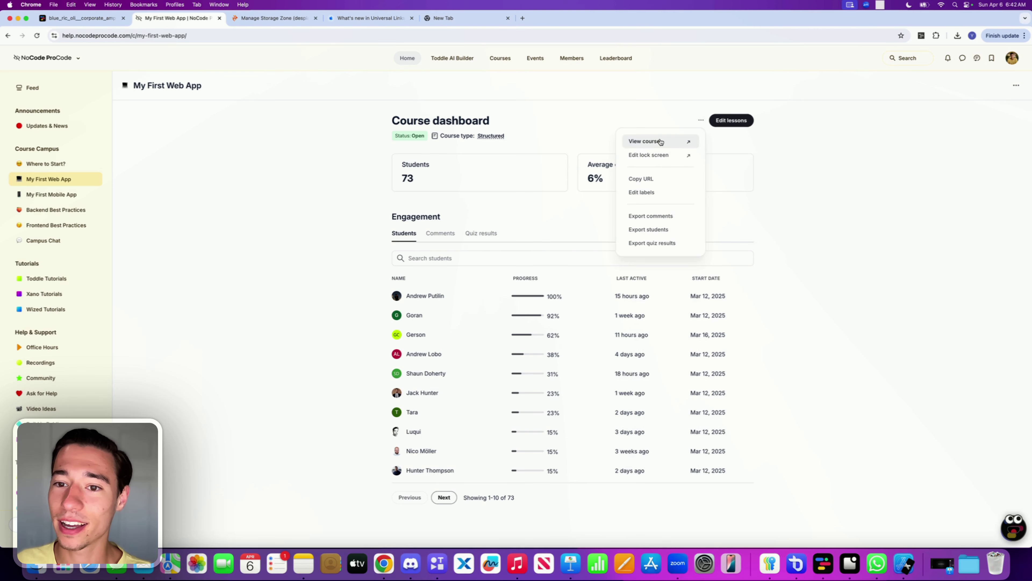
{"action": "left_click", "coordinate": [659, 141]}
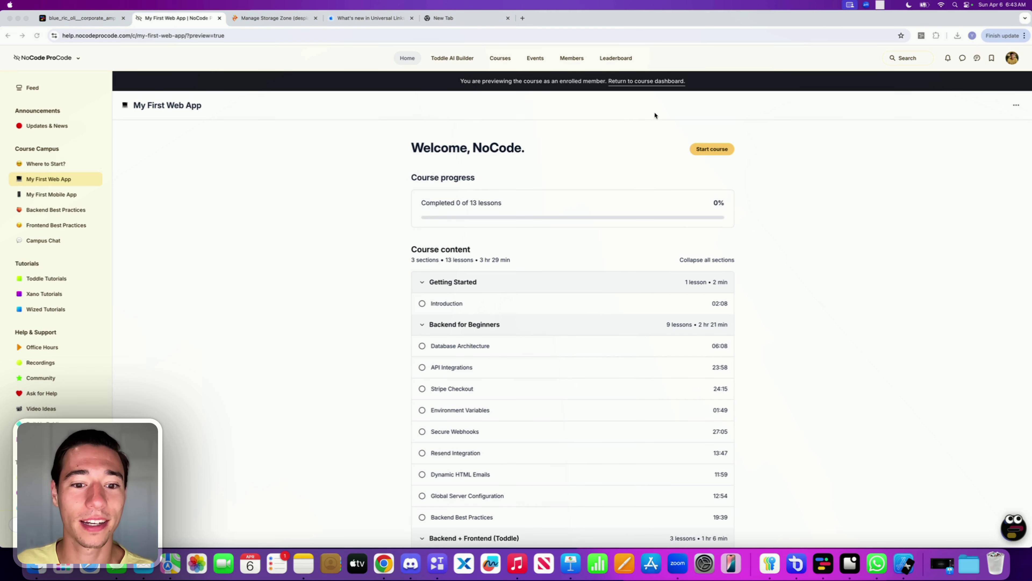
{"action": "scroll", "coordinate": [617, 222], "scroll_direction": "down", "scroll_amount": 3}
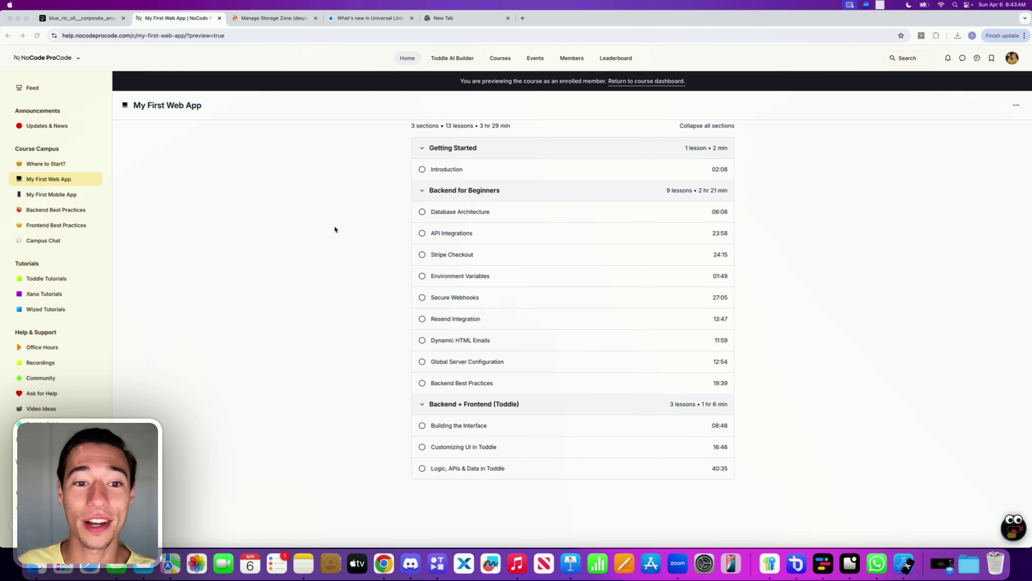
{"action": "left_click", "coordinate": [309, 226]}
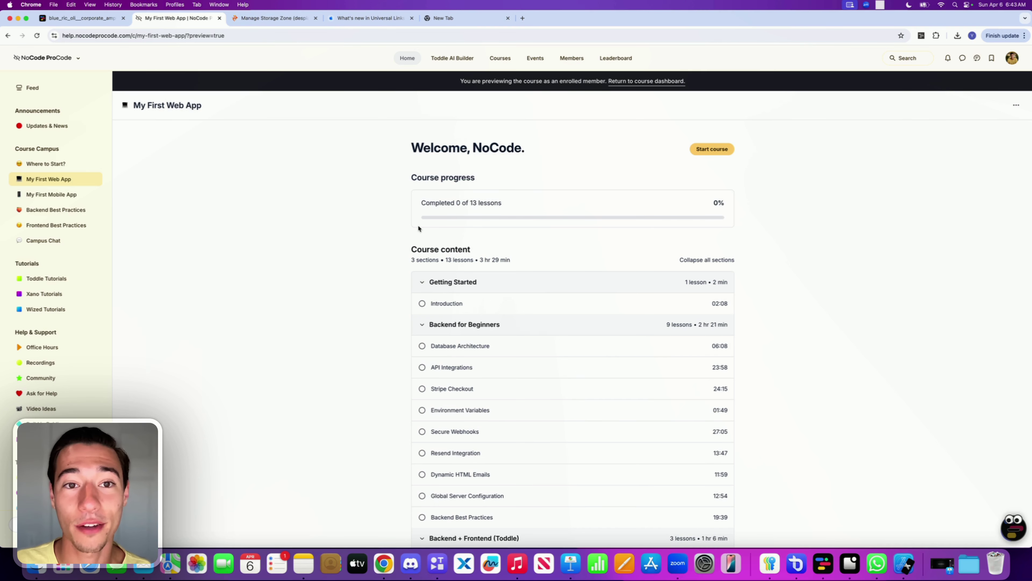
Return to the NoCode ProCode public homepage and review the member testimonials, including the video experiences and written reviews.
{"action": "left_click", "coordinate": [8, 36]}
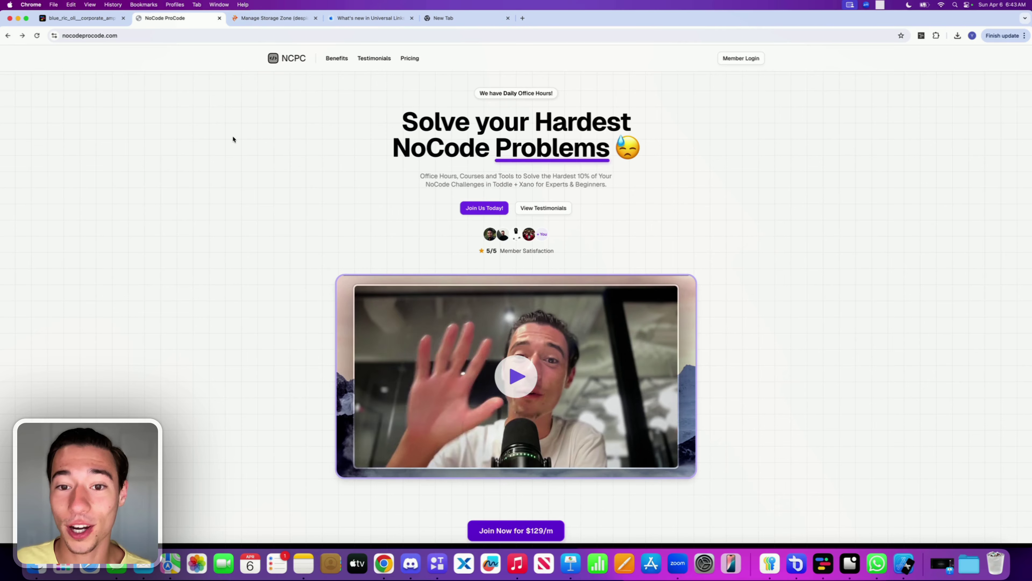
{"action": "scroll", "coordinate": [233, 139], "scroll_direction": "down", "scroll_amount": 15}
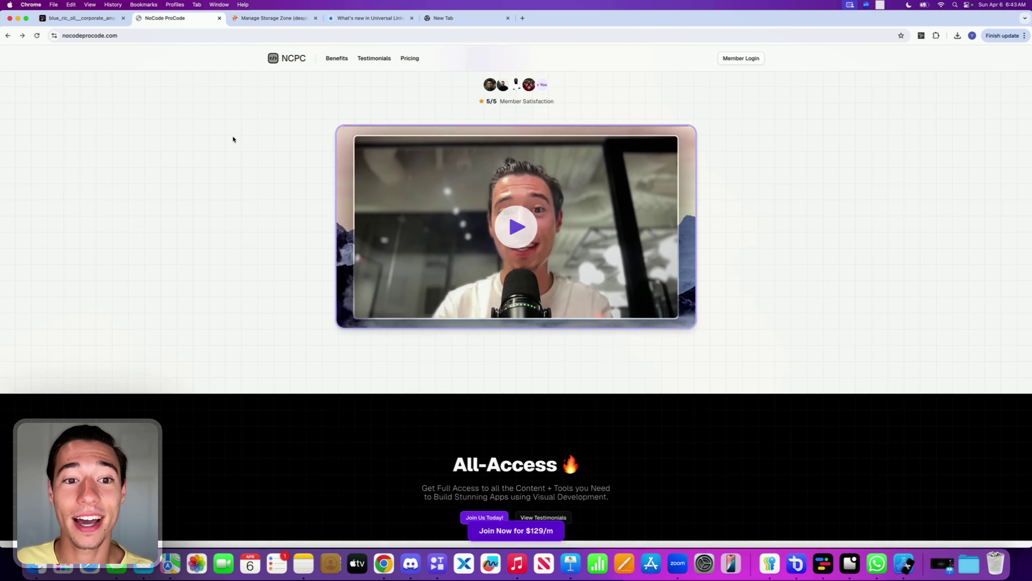
{"action": "scroll", "coordinate": [233, 139], "scroll_direction": "down", "scroll_amount": 3}
{"action": "scroll", "coordinate": [233, 139], "scroll_direction": "up", "scroll_amount": 1}
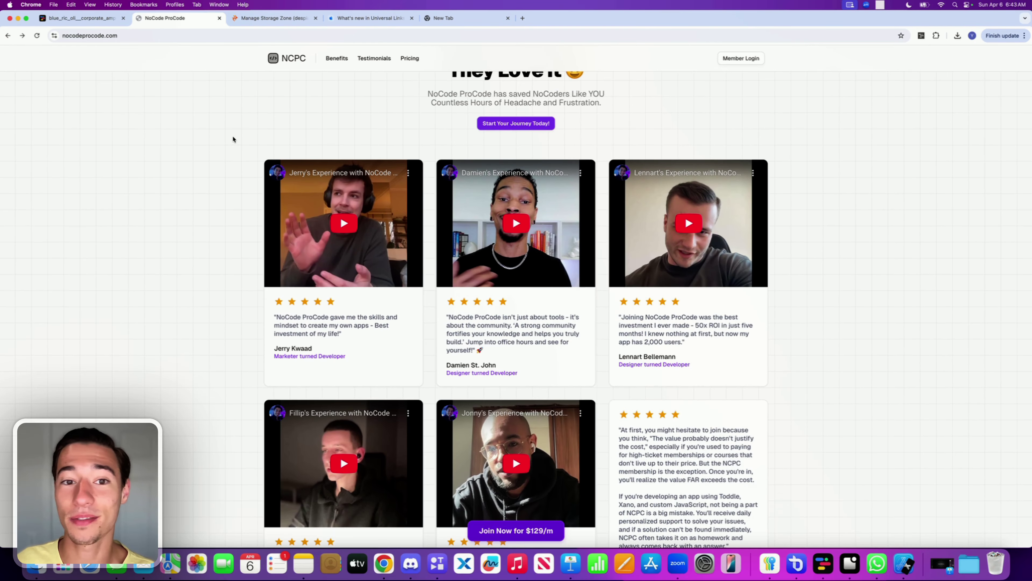
{"action": "scroll", "coordinate": [233, 139], "scroll_direction": "down", "scroll_amount": 2}
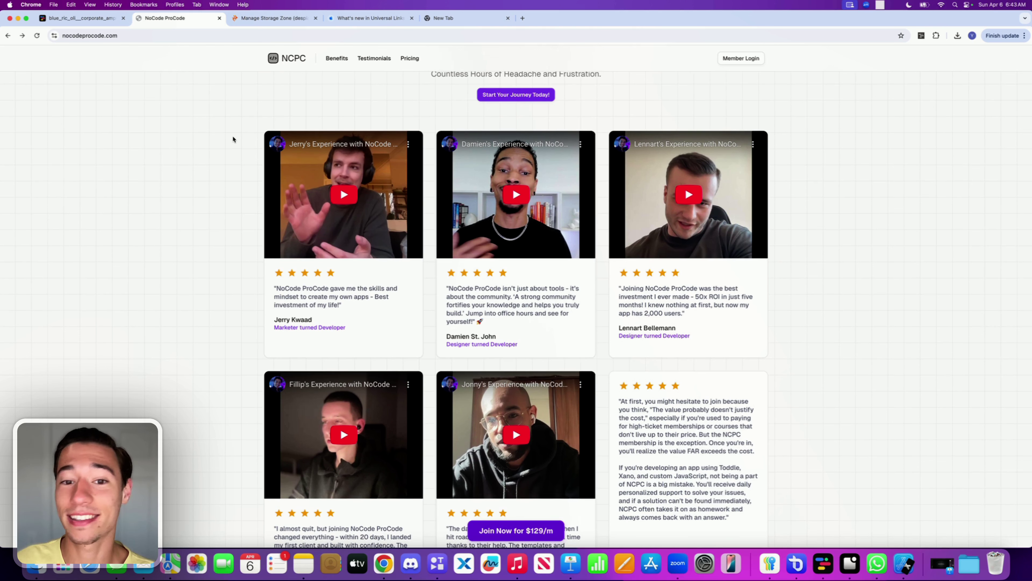
{"action": "scroll", "coordinate": [248, 174], "scroll_direction": "down", "scroll_amount": 3}
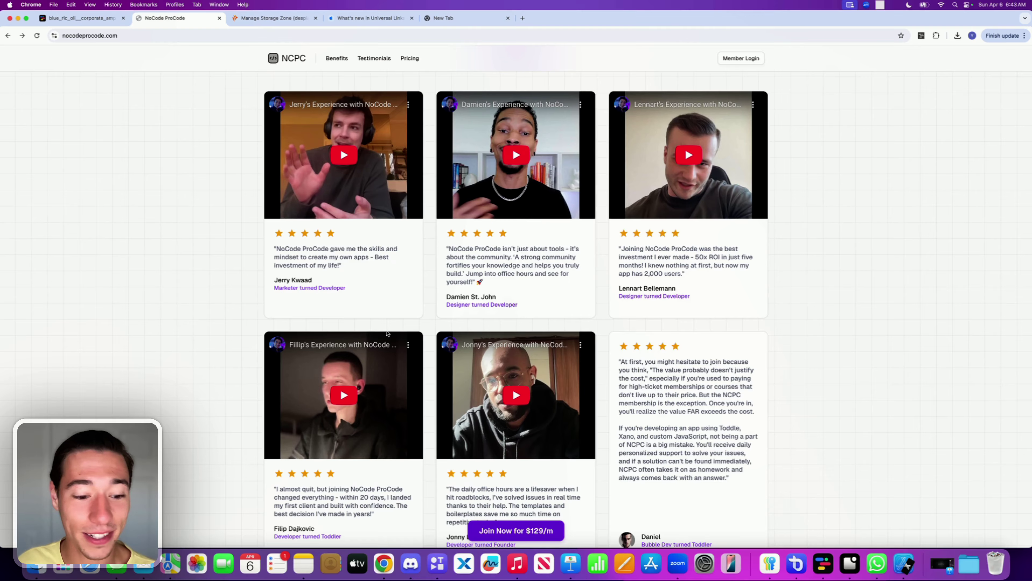
{"action": "scroll", "coordinate": [387, 296], "scroll_direction": "down", "scroll_amount": 5}
{"action": "scroll", "coordinate": [387, 347], "scroll_direction": "down", "scroll_amount": 5}
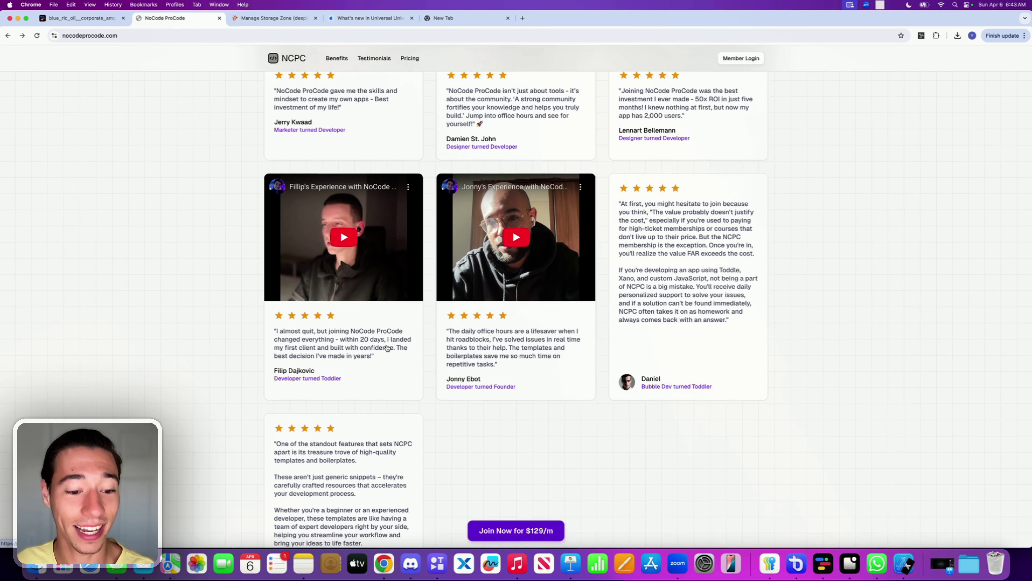
{"action": "scroll", "coordinate": [387, 347], "scroll_direction": "up", "scroll_amount": 8}
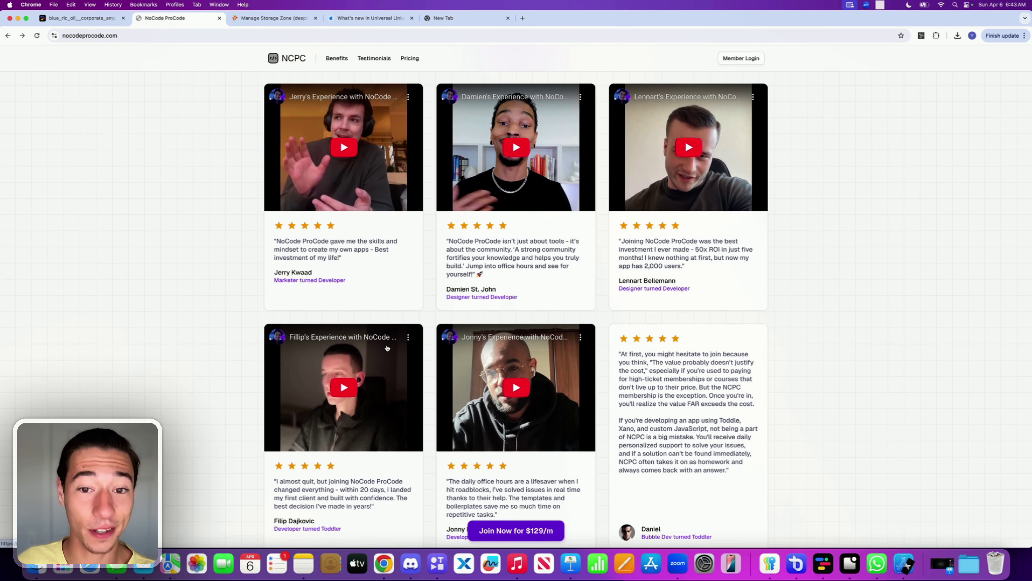